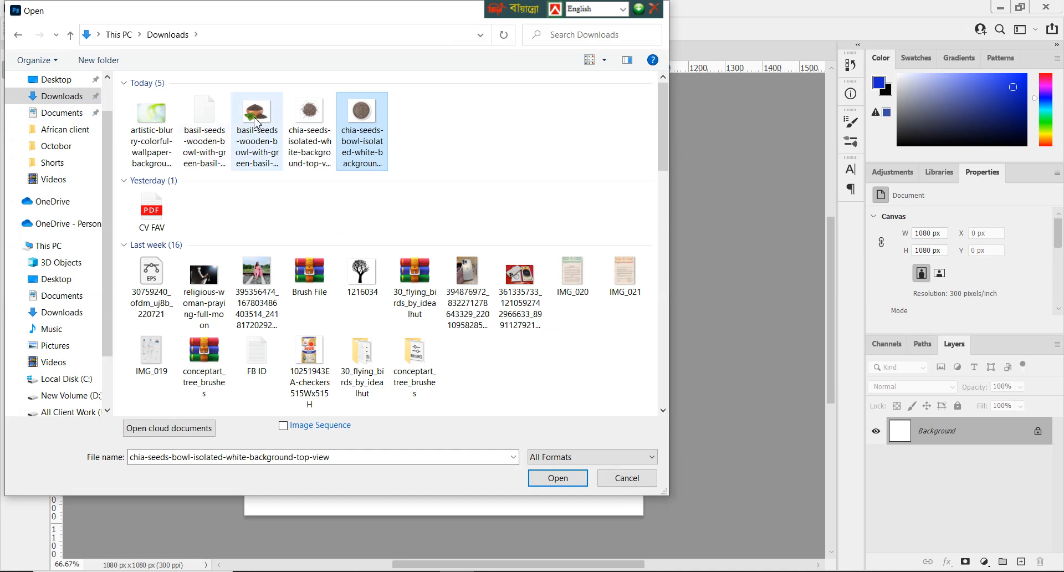
Step: Open the chia-seeds-bowl-isolated-white-background-top-view image from Downloads
click(361, 138)
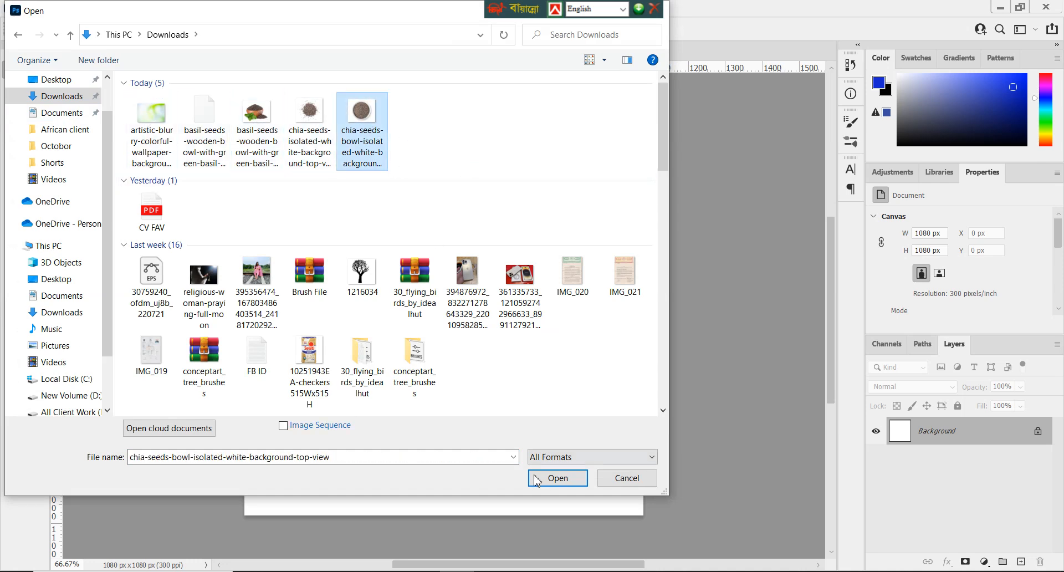
click(557, 478)
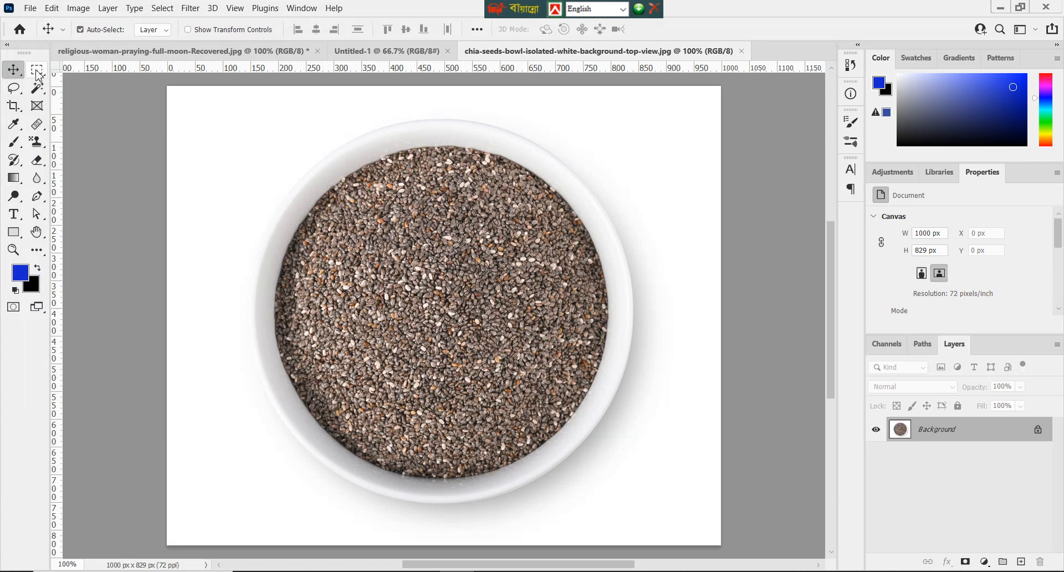
Step: Select the whole bowl with the Elliptical Marquee, copy it to its own layer and hide the Background layer
right_click(37, 75)
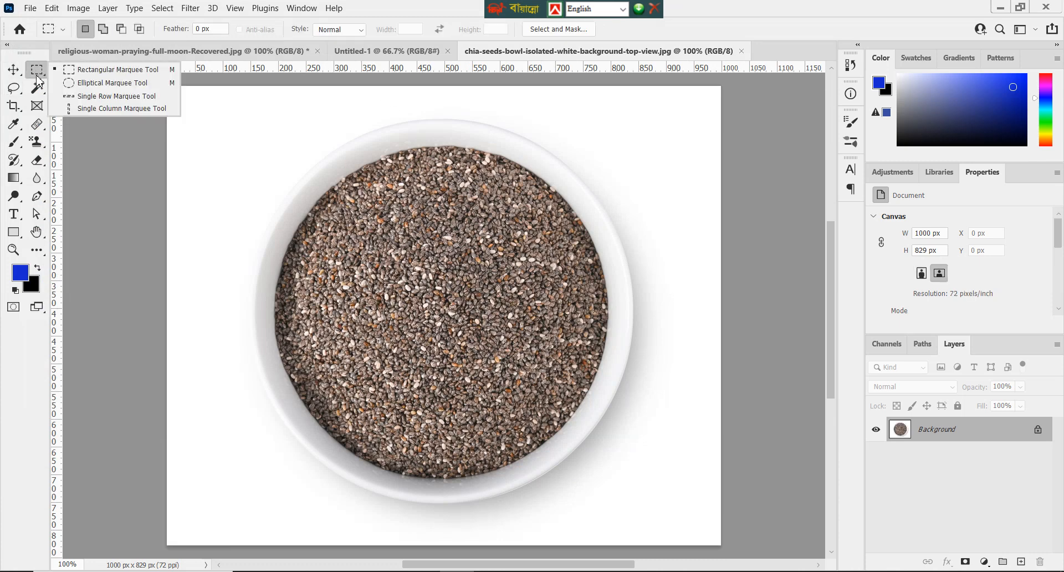
click(83, 82)
drag(398, 200, 622, 499)
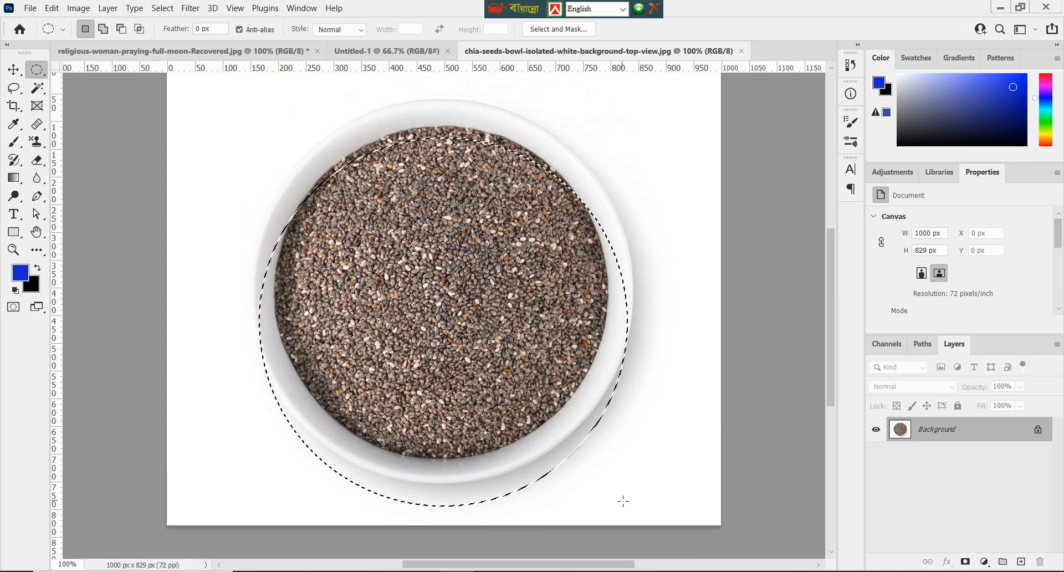
click(418, 227)
key(ctrl+minus)
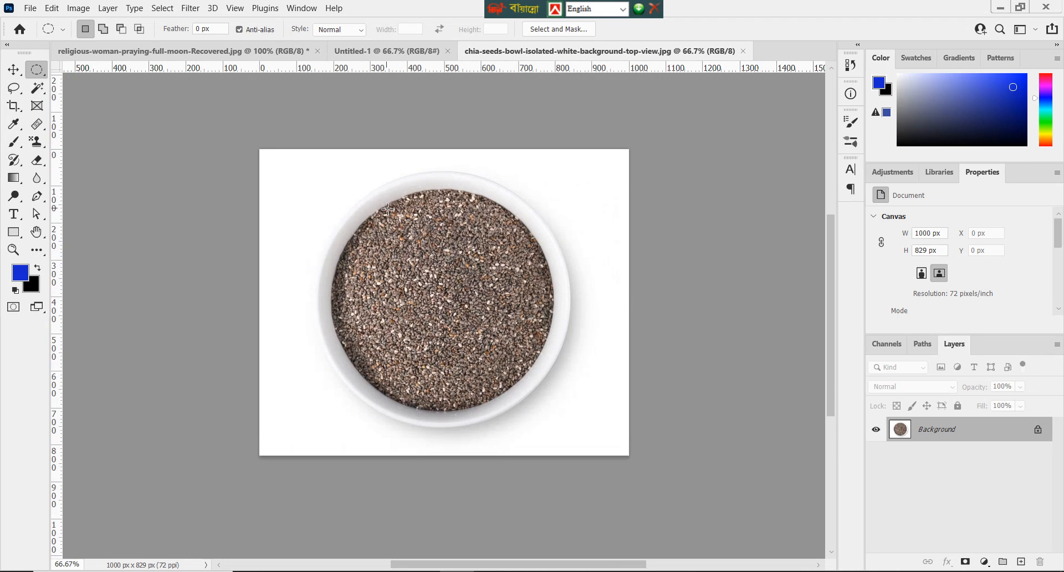
drag(409, 277, 571, 527)
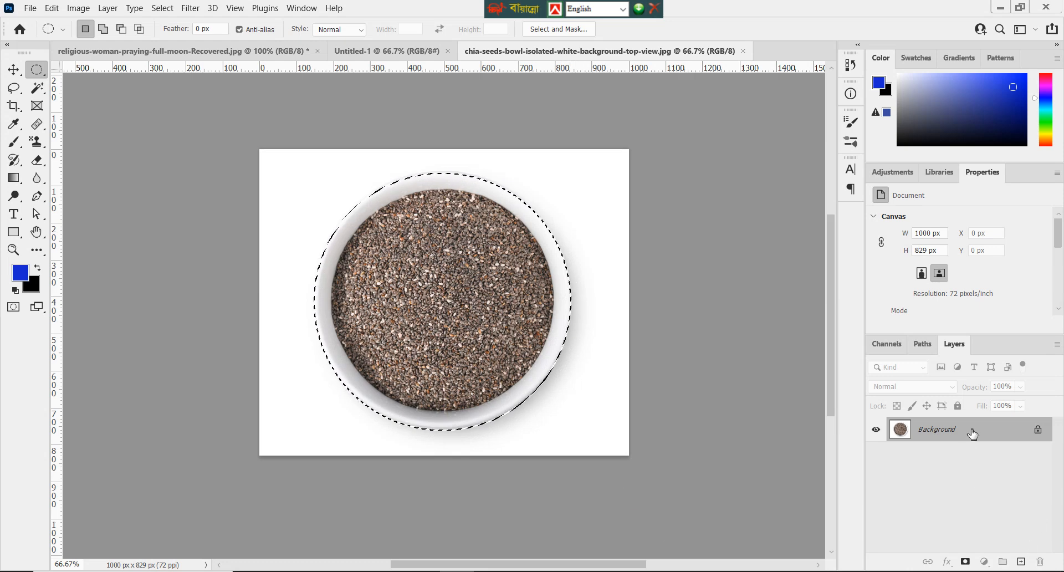
key(ctrl+j)
click(878, 454)
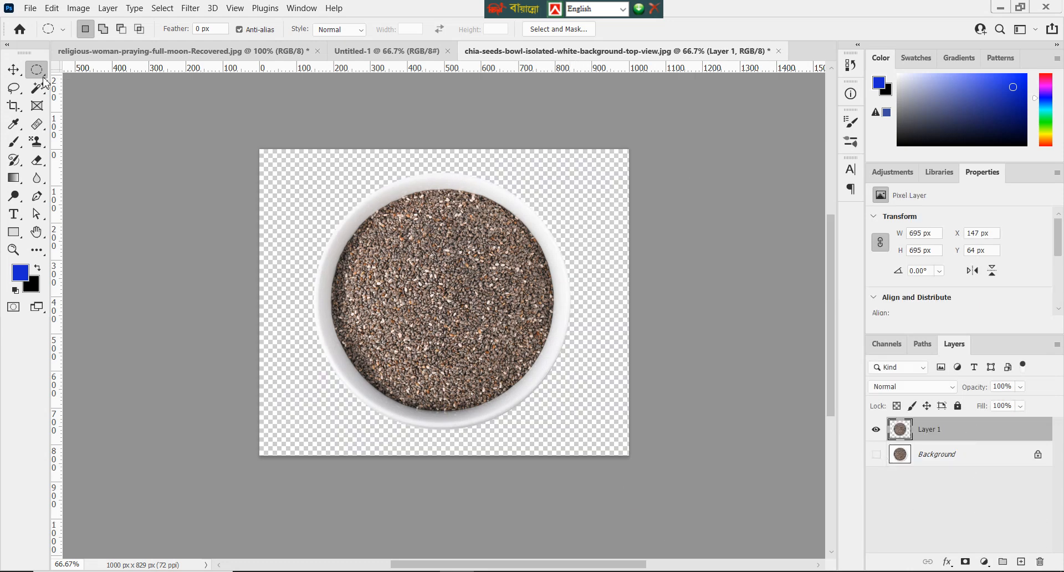
Step: Move the cut-out bowl into the Untitled-1 document and convert its layer to a smart object
key(v)
drag(471, 302, 405, 307)
right_click(942, 432)
click(842, 176)
Step: Scale the bowl down to about 604 × 604 px and centre it on the canvas
key(ctrl+t)
drag(403, 172, 402, 209)
drag(391, 317, 433, 312)
click(686, 30)
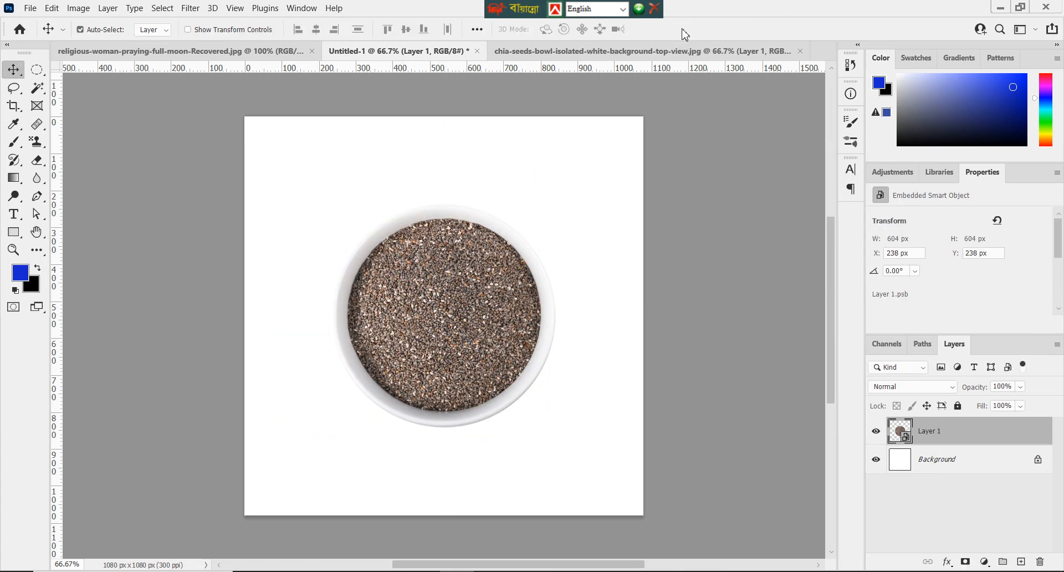
Step: Place artistic-blurry-colorful-wallpaper-background as an embedded image, enlarge it to cover the whole canvas, and stack the bowl layer above it
click(38, 9)
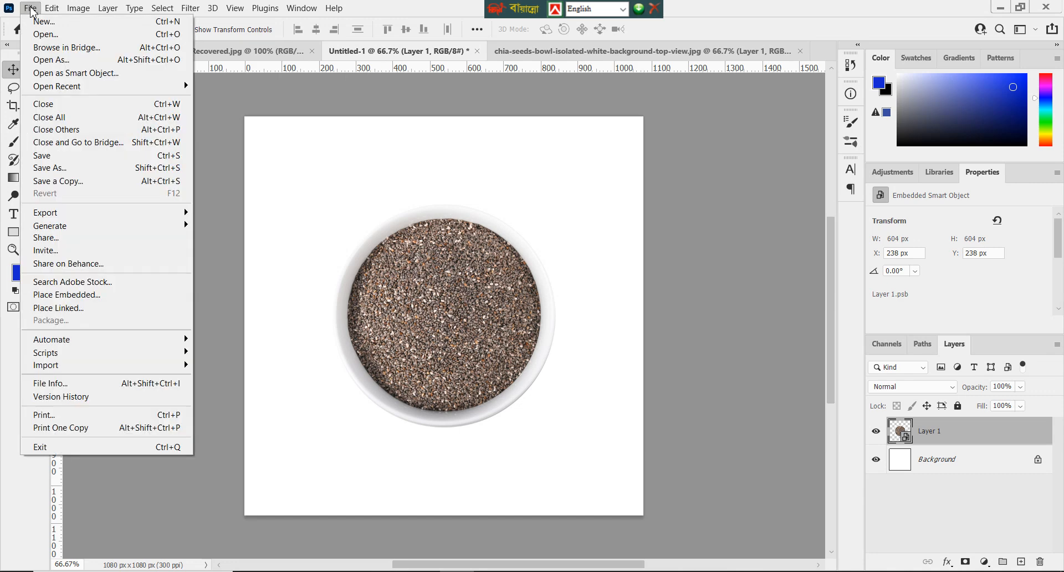
click(89, 300)
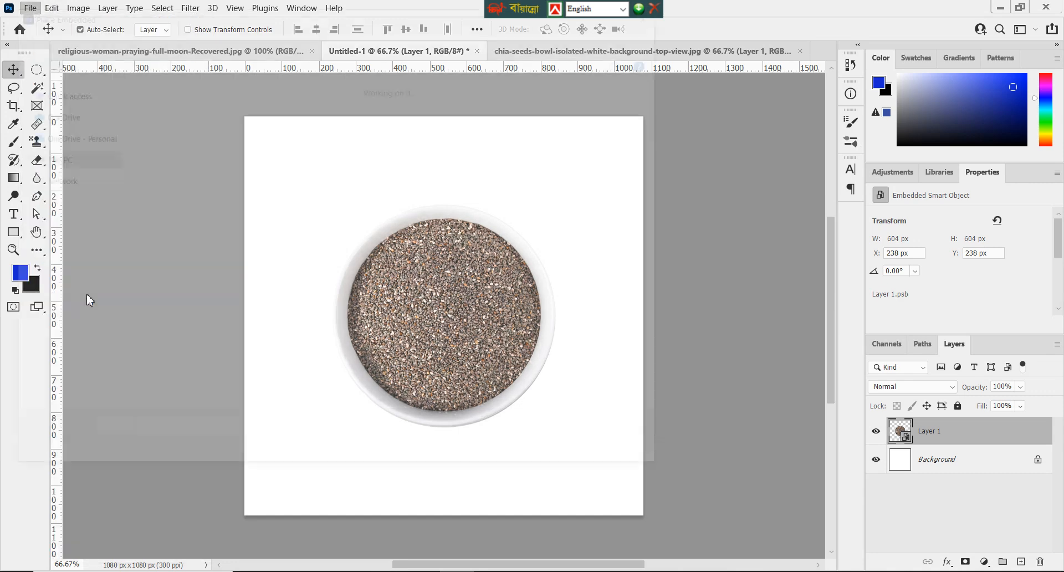
click(151, 131)
click(566, 461)
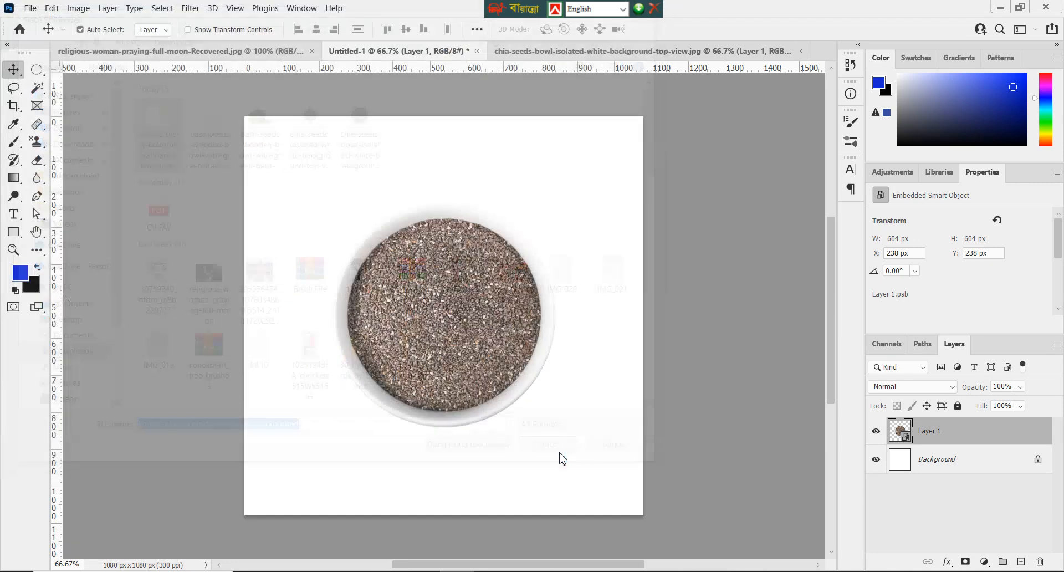
drag(449, 182, 444, 117)
drag(451, 455, 454, 523)
click(687, 30)
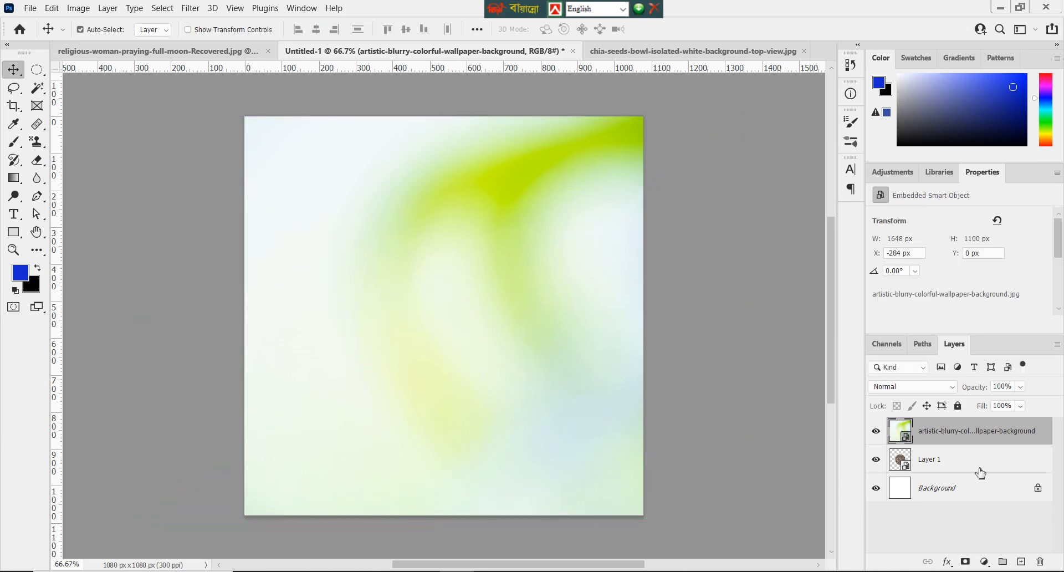
drag(955, 467, 893, 430)
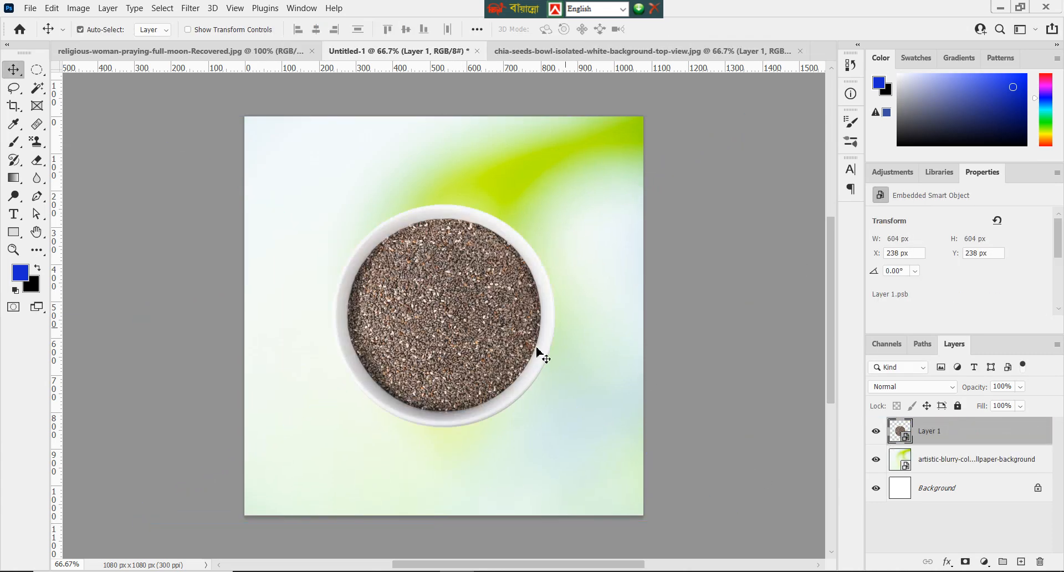
Step: Add a Drop Shadow effect to the bowl layer and set the shadow colour to 111111
double_click(969, 440)
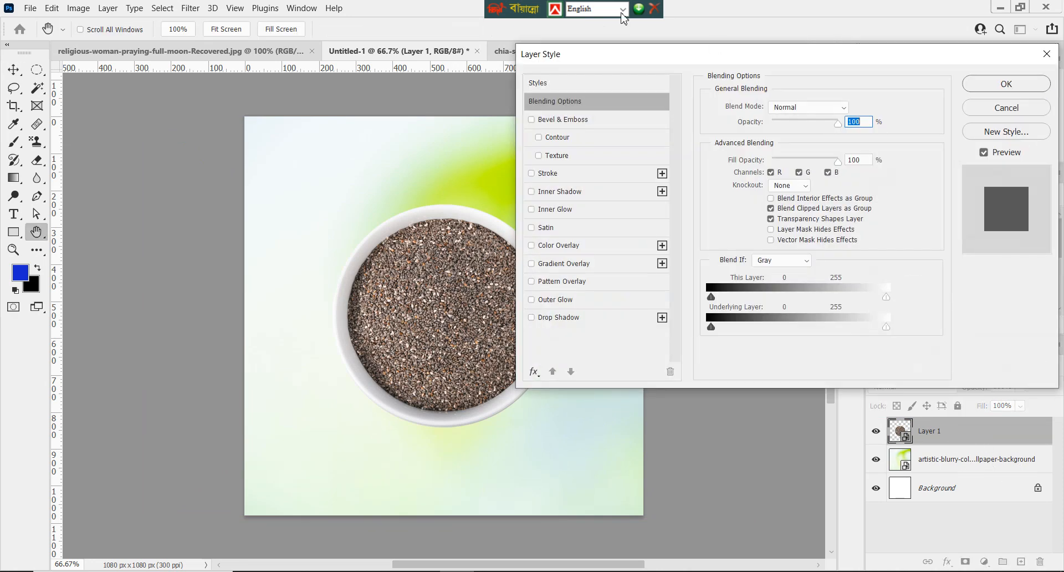
drag(602, 62, 681, 34)
click(638, 291)
click(930, 81)
click(550, 247)
drag(550, 246, 501, 287)
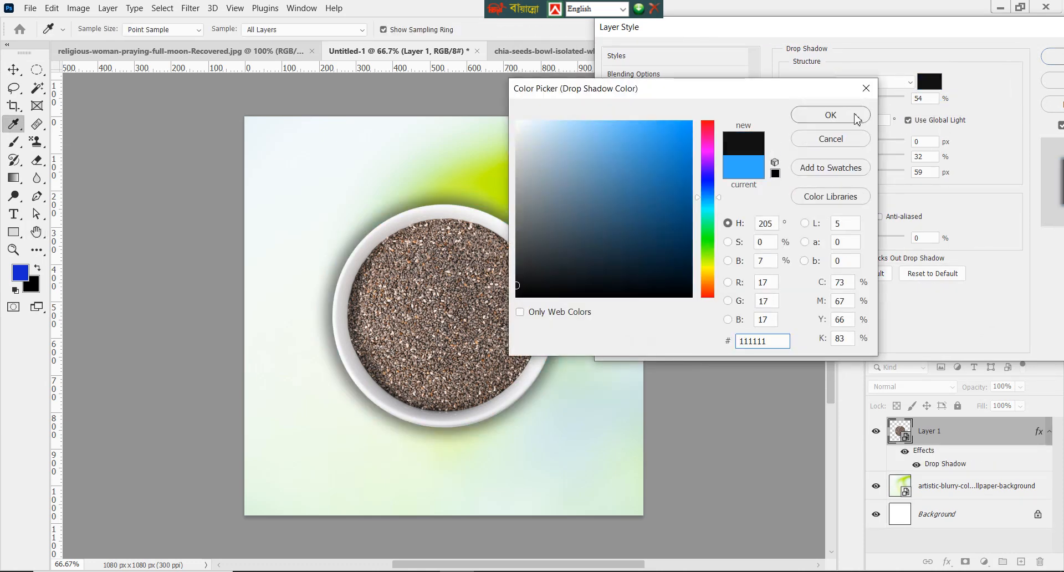
click(858, 116)
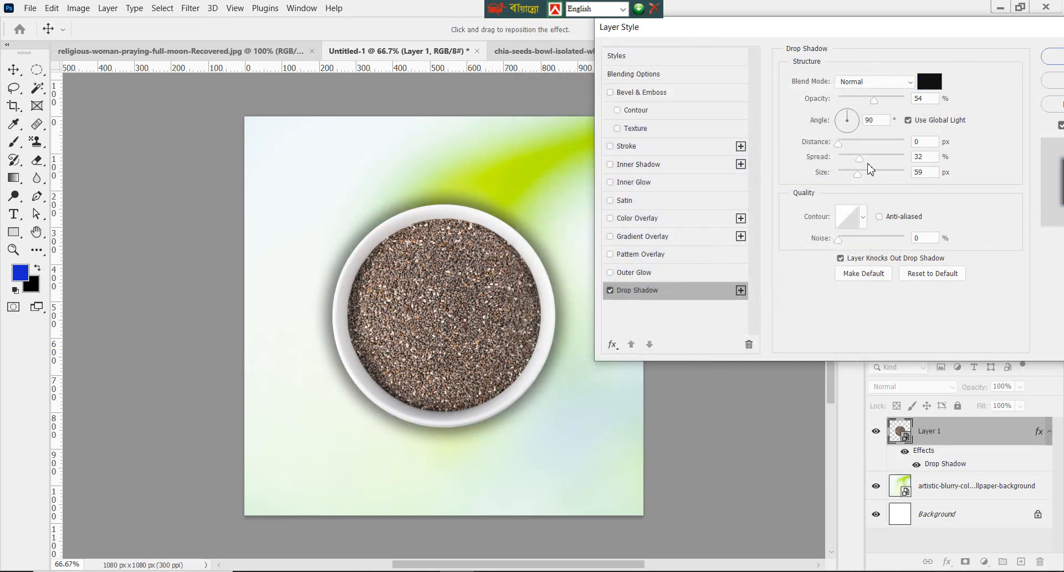
Step: Soften the bowl's shadow to 1% spread and 33% opacity, offset 44 px at a 145° angle
drag(860, 159, 852, 160)
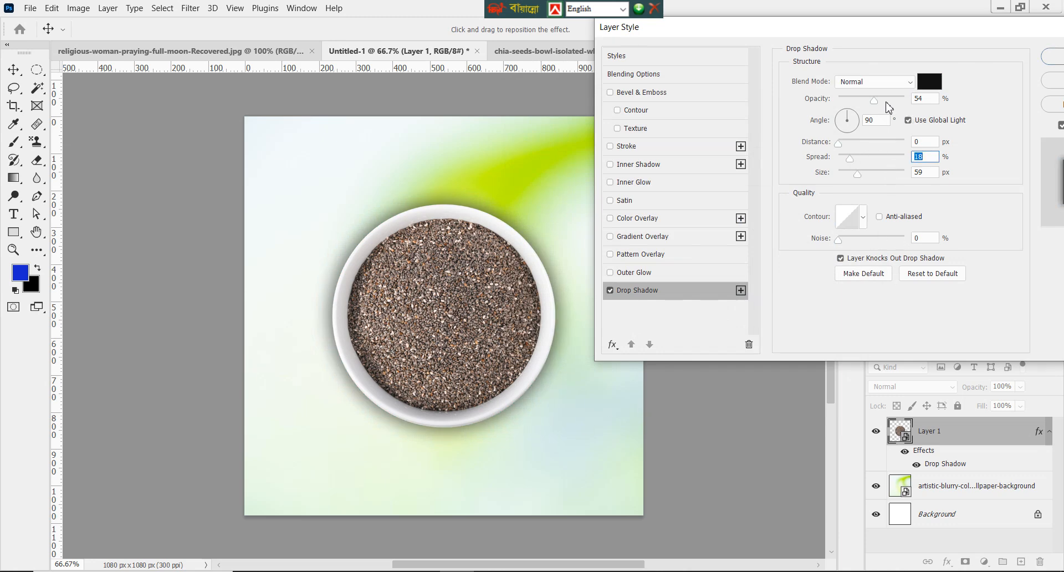
drag(519, 400, 521, 406)
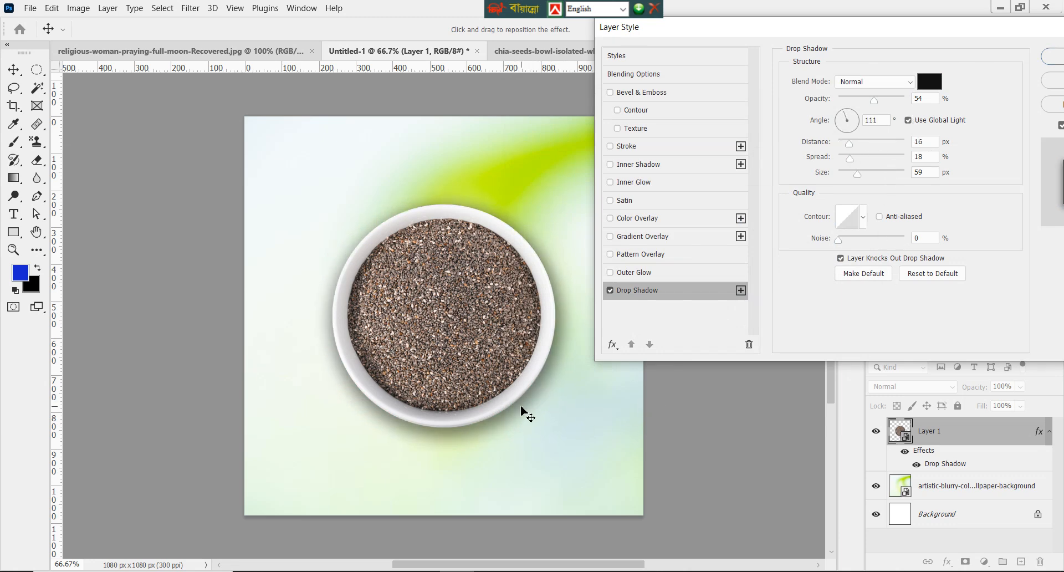
drag(850, 162, 842, 164)
drag(471, 209, 465, 213)
drag(873, 99, 860, 99)
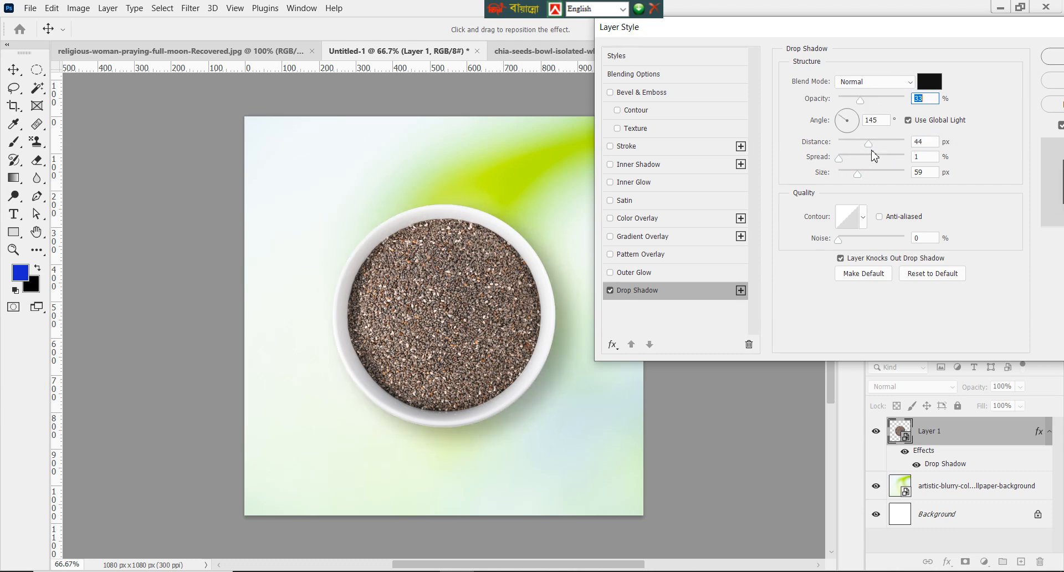
Step: Refine the shadow to 46 px size, 40% opacity, 25 px distance and a 113° angle, and apply the layer style
click(854, 176)
drag(523, 401, 520, 397)
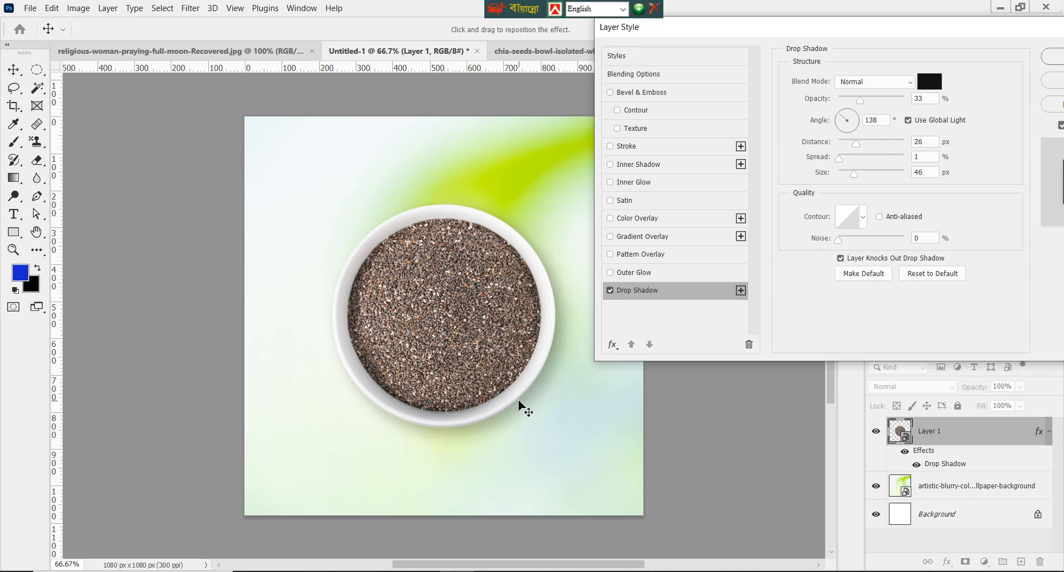
click(865, 101)
click(867, 103)
drag(561, 361, 553, 356)
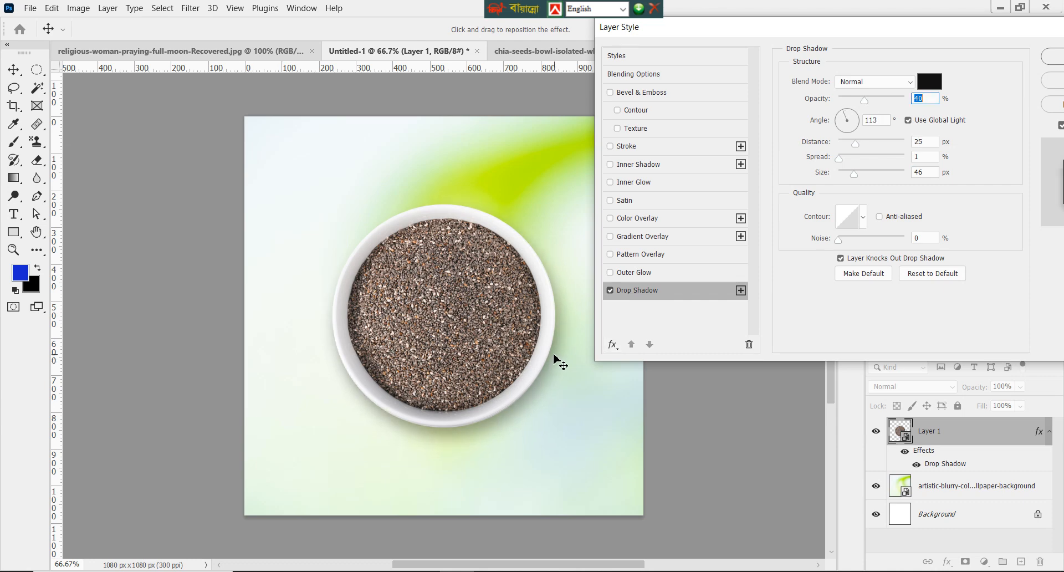
click(802, 57)
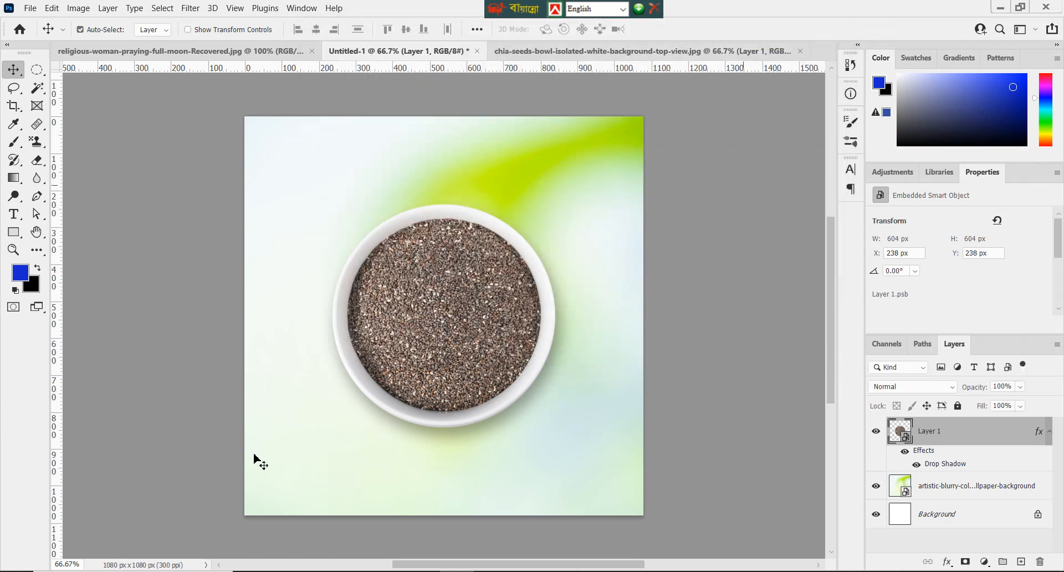
Step: Place chia-seeds-isolated-white-background-top-view as an embedded image and move its layer directly below the bowl layer
click(30, 9)
click(69, 297)
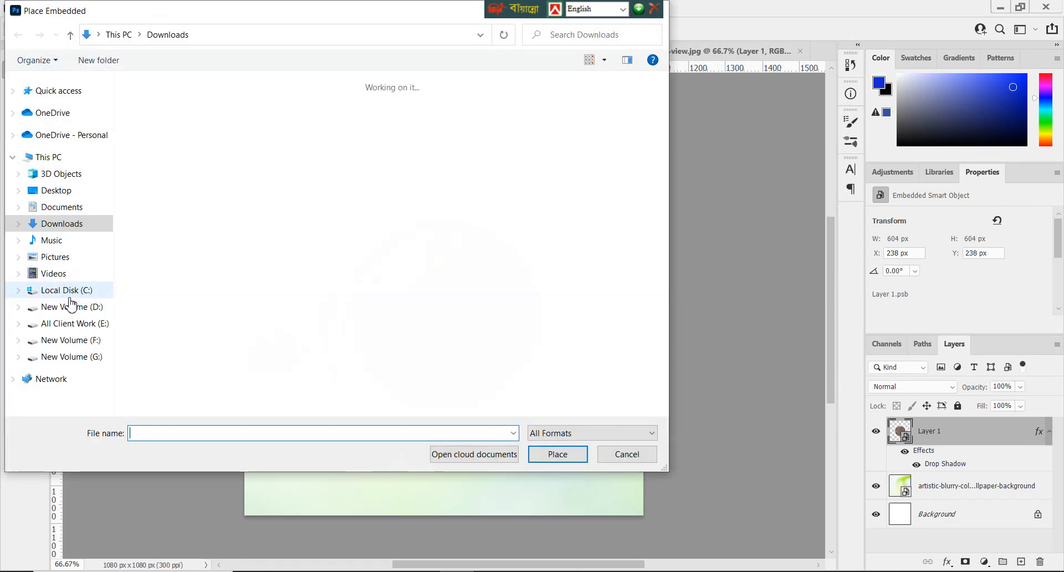
click(310, 116)
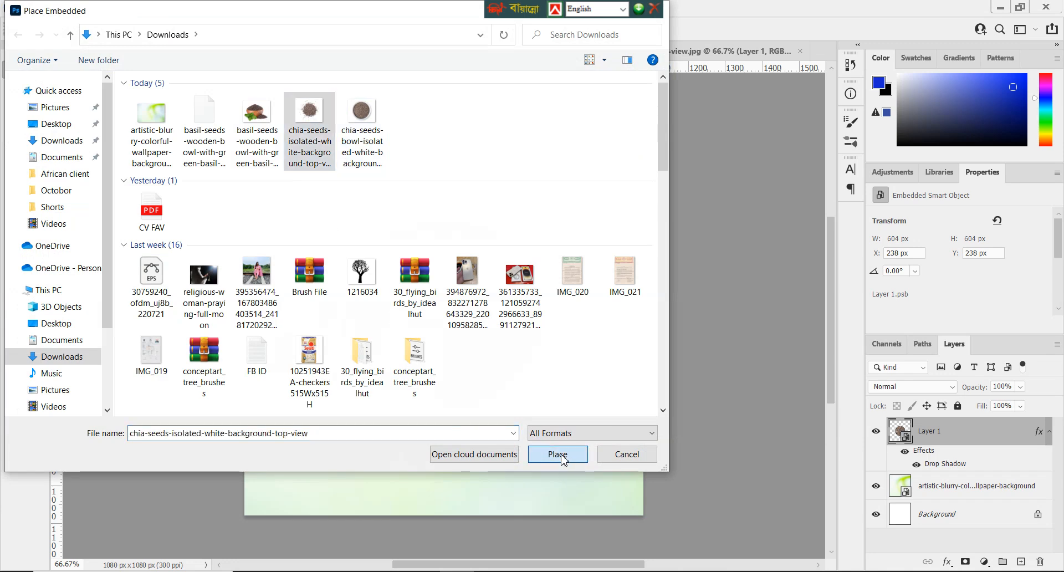
click(557, 454)
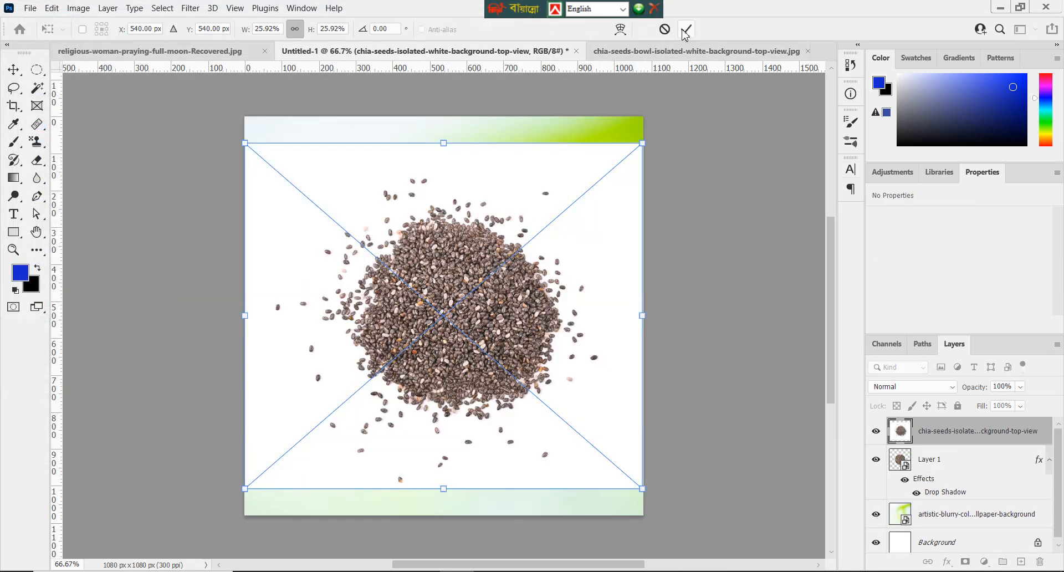
click(687, 31)
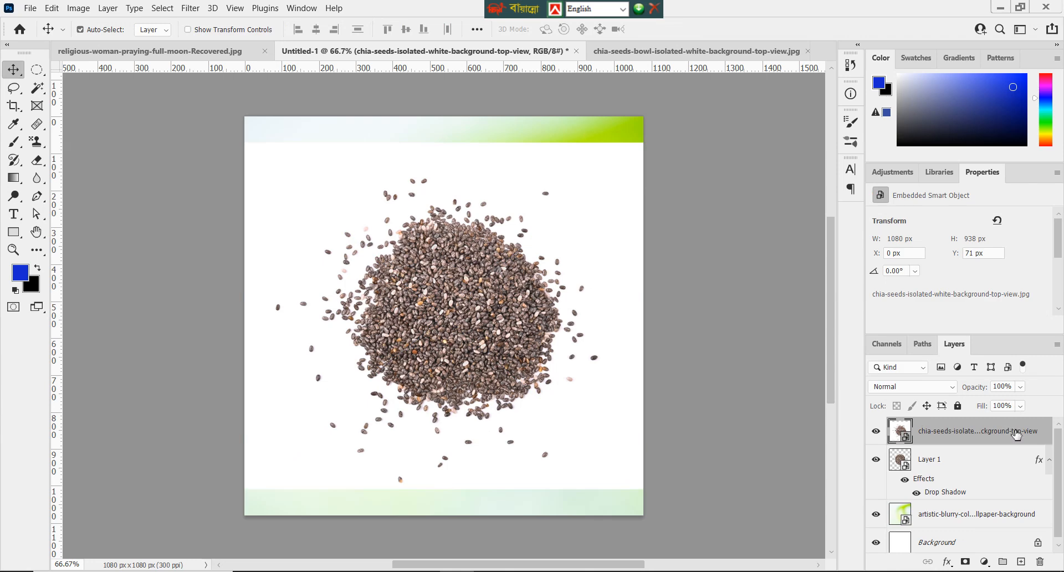
drag(946, 438, 950, 505)
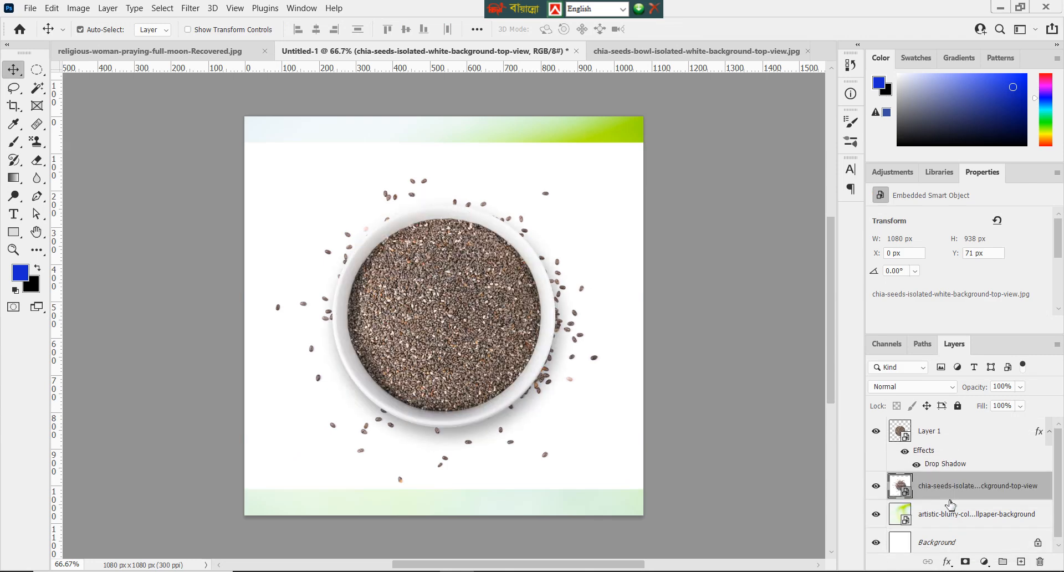
Step: Remove the seed image's white background by lowering the Blend If white limit for This Layer to 240
double_click(1033, 485)
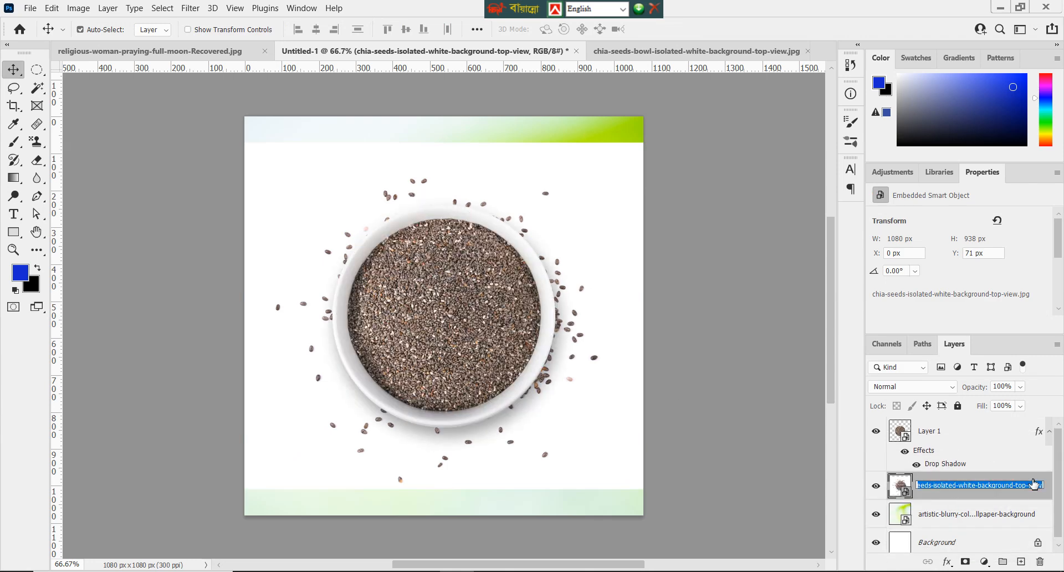
click(1043, 500)
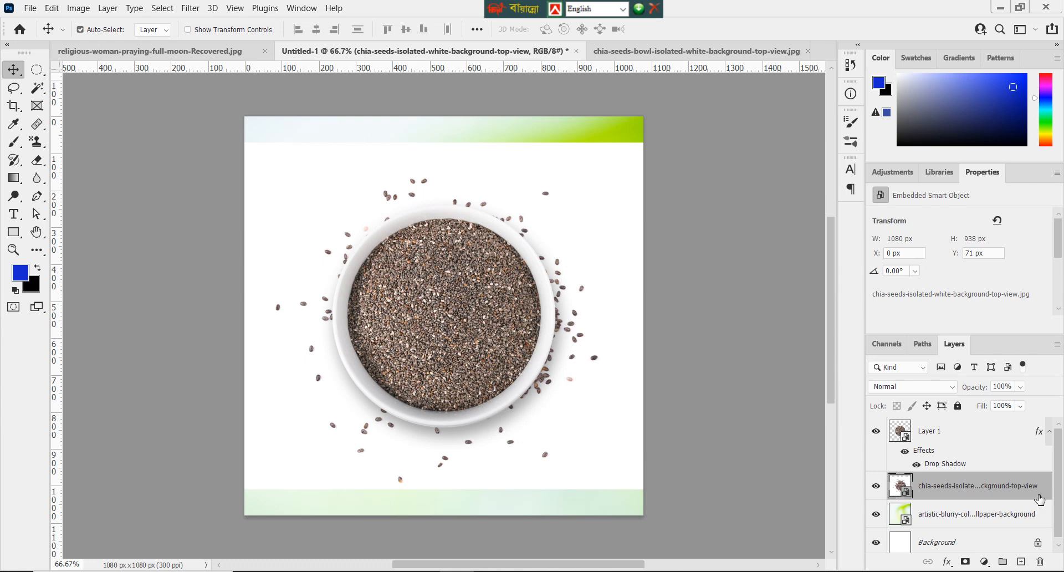
double_click(1039, 499)
drag(374, 35, 606, 23)
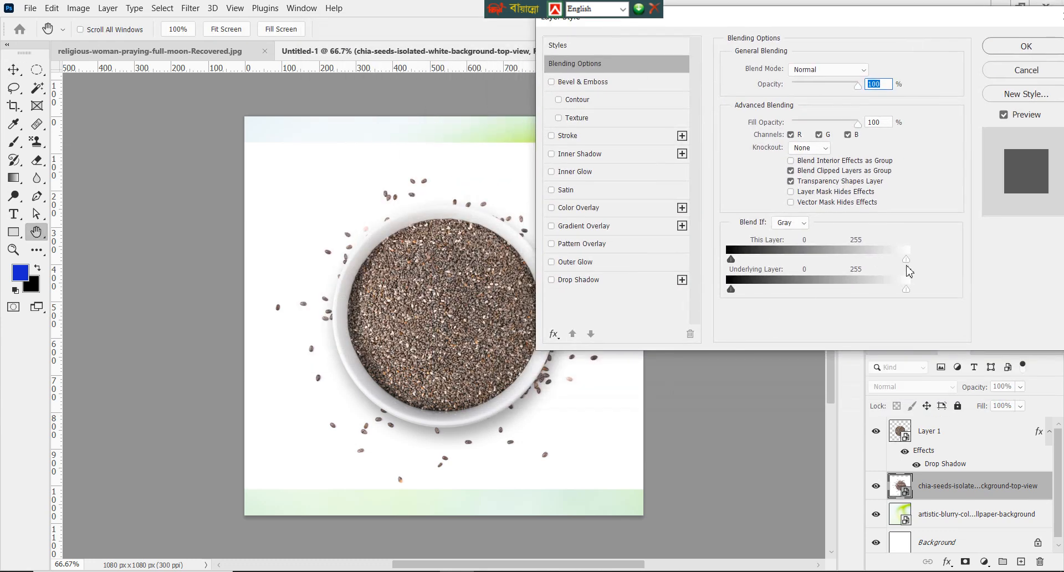
drag(906, 259, 904, 260)
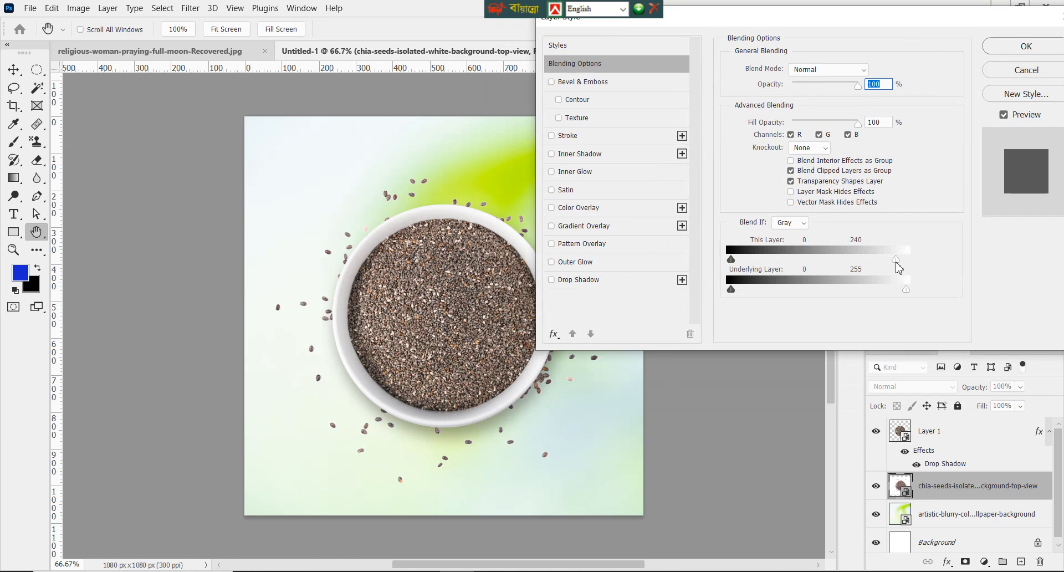
click(1024, 53)
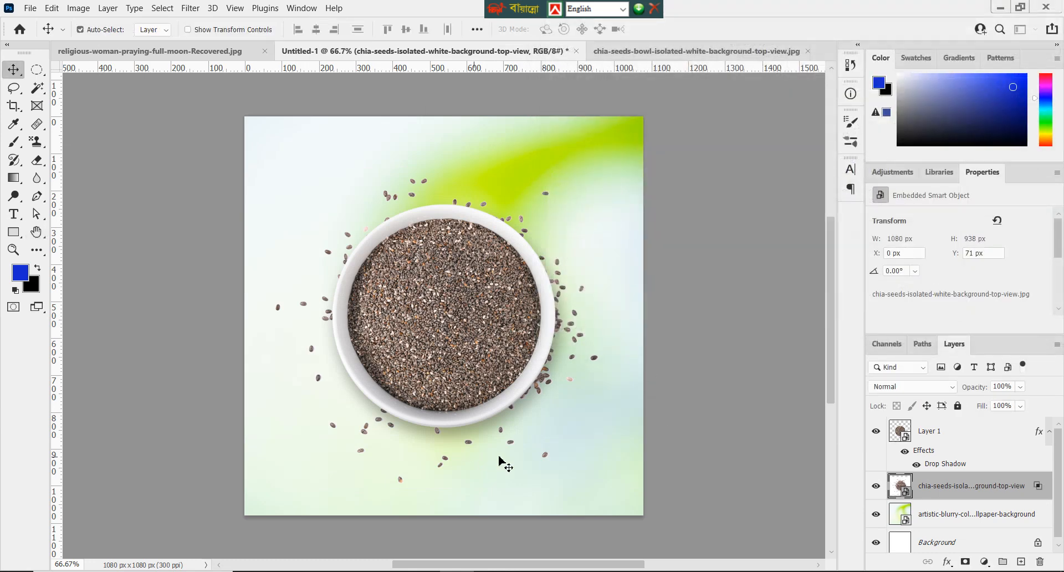
Step: Resize and reposition the scattered seeds layer so the seeds spread around the bowl on all sides
key(ctrl+t)
mouse_move(443, 489)
mouse_down()
mouse_move(444, 373)
mouse_move(443, 470)
mouse_up()
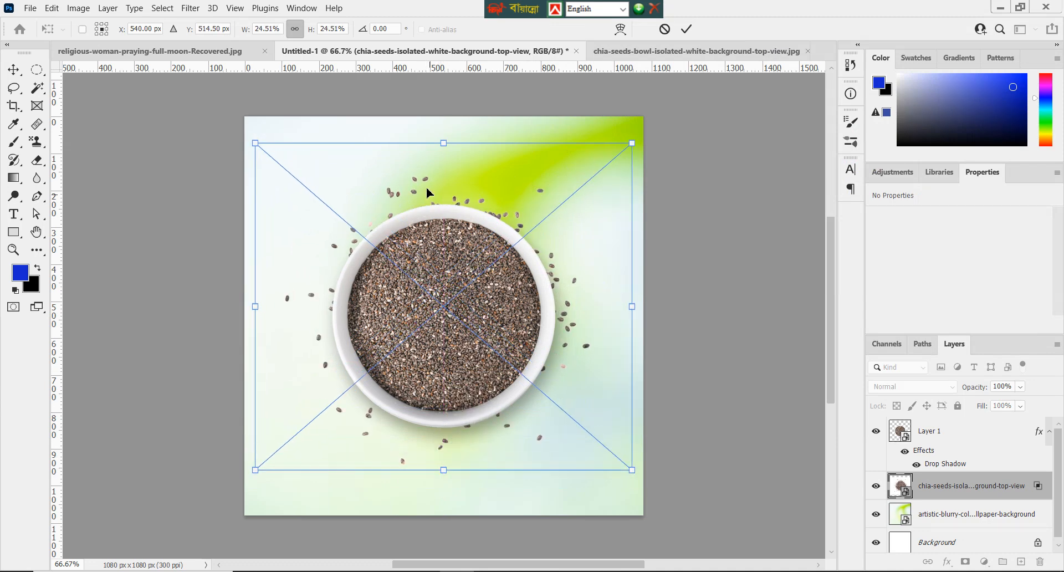
drag(429, 201, 428, 202)
drag(443, 143, 446, 117)
drag(491, 174, 480, 193)
click(687, 30)
Step: Scale the bowl and scattered seeds layers together to about 85% and center them horizontally in the upper part of the canvas
shift+click(938, 437)
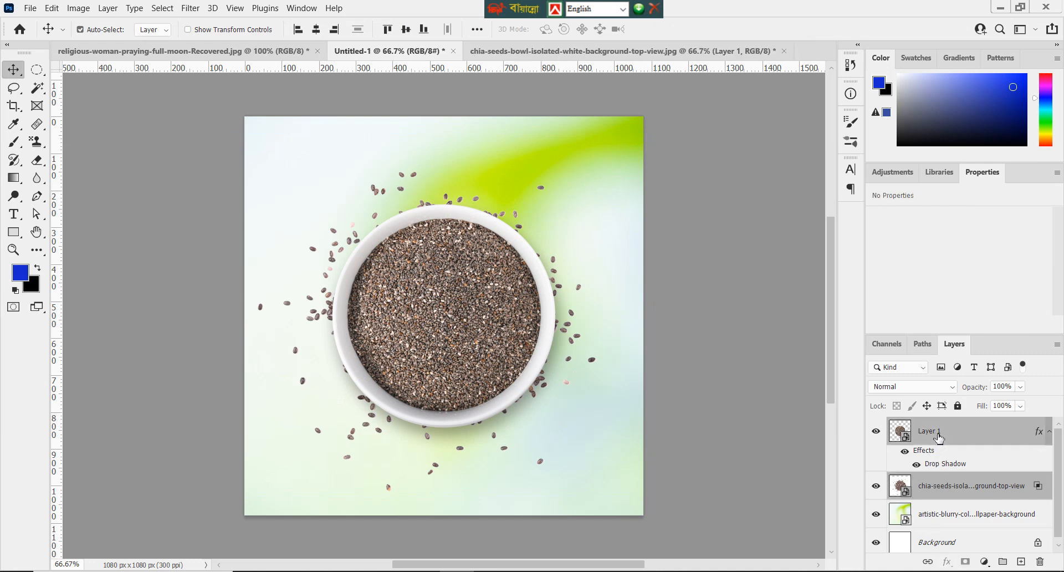
key(ctrl+t)
drag(429, 134, 442, 202)
drag(465, 337, 468, 287)
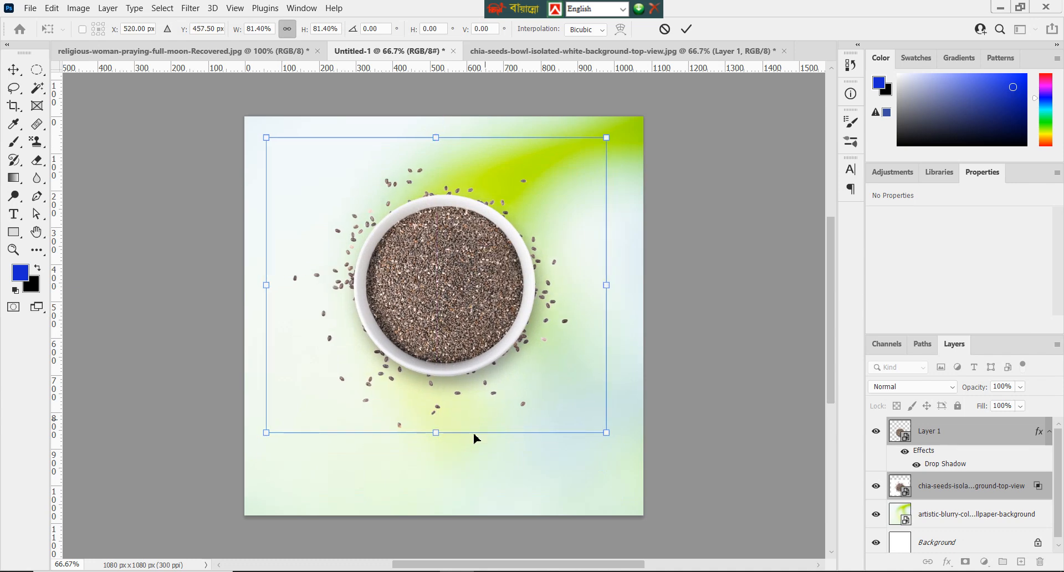
drag(437, 434, 437, 446)
drag(452, 355, 460, 347)
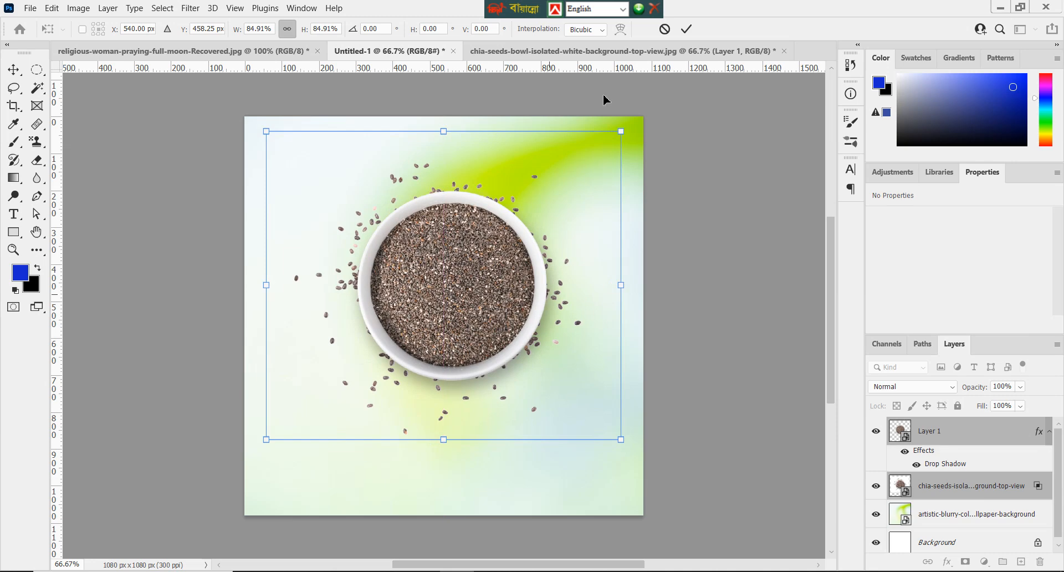
click(687, 30)
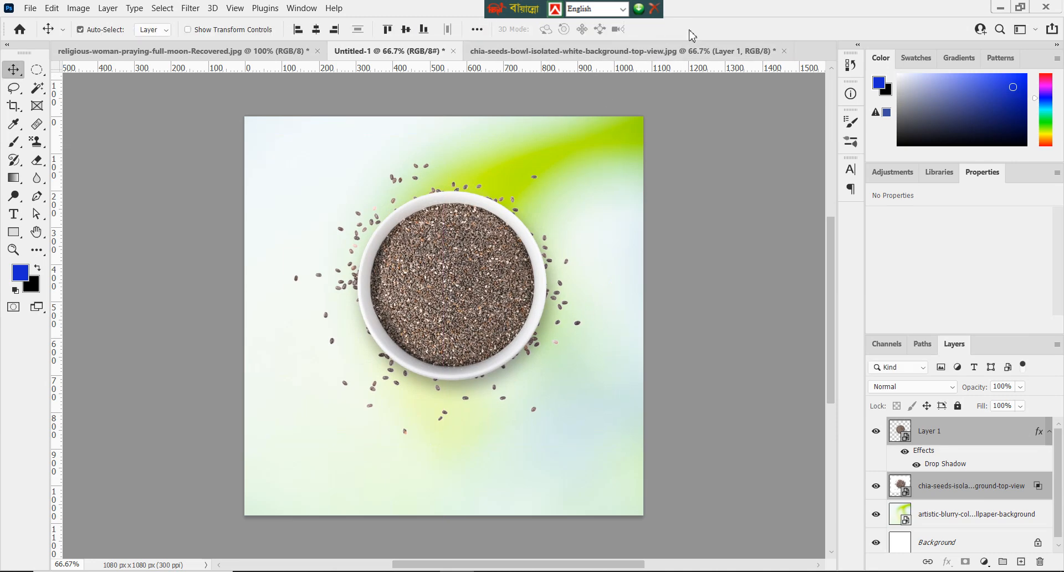
Step: Place basil-seeds-wooden-bowl-with-green-basil-leaves-isolated-white-background-ocimum-basilicum (1) as an embedded image and rasterize its layer
click(31, 8)
click(61, 307)
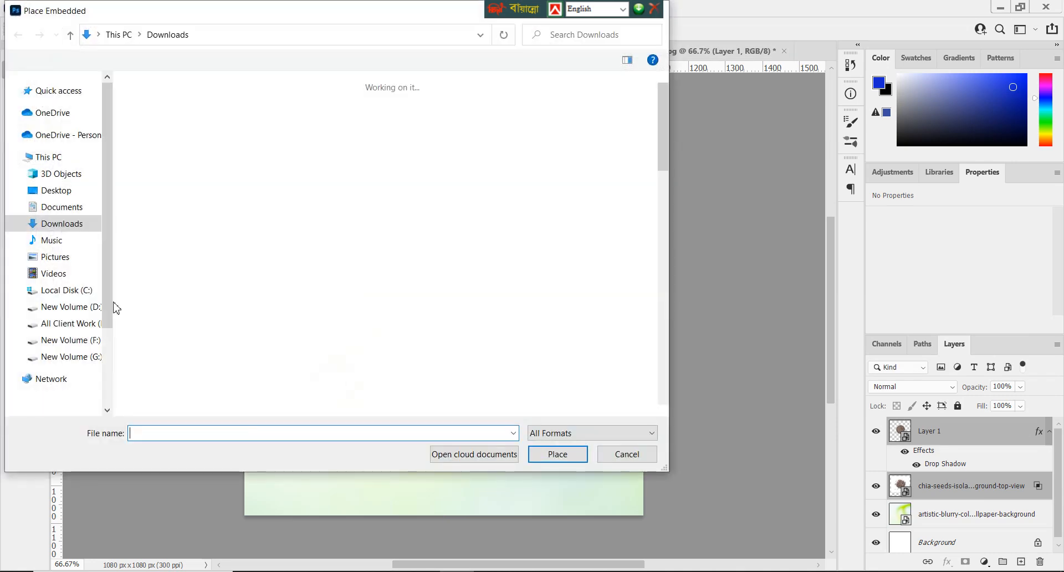
click(261, 133)
click(557, 453)
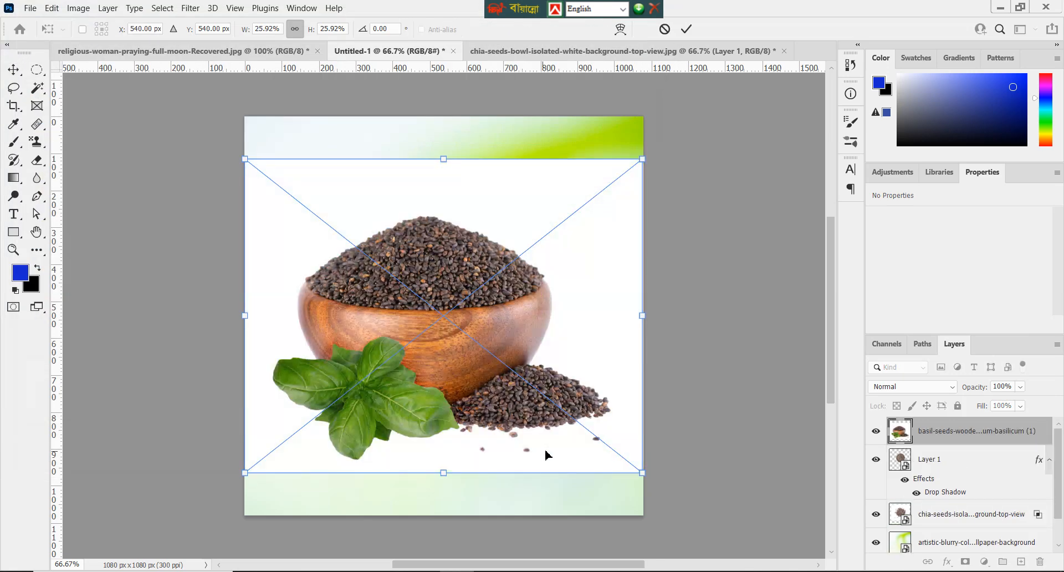
click(686, 29)
right_click(981, 438)
click(831, 256)
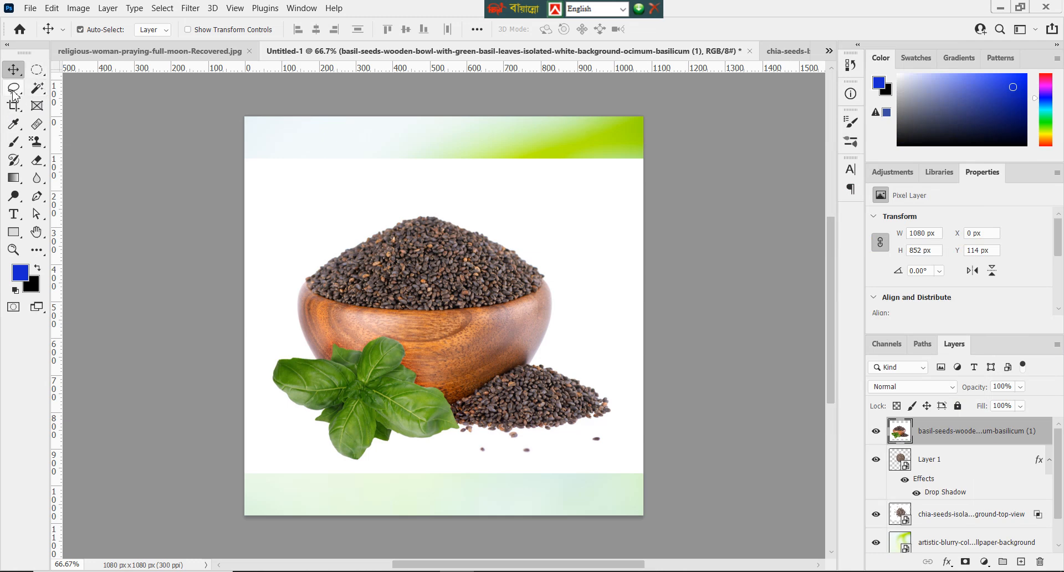
Step: Copy the basil leaves to their own layer with the Quick Selection tool and delete the basil seeds image layer
click(37, 88)
right_click(37, 87)
click(83, 101)
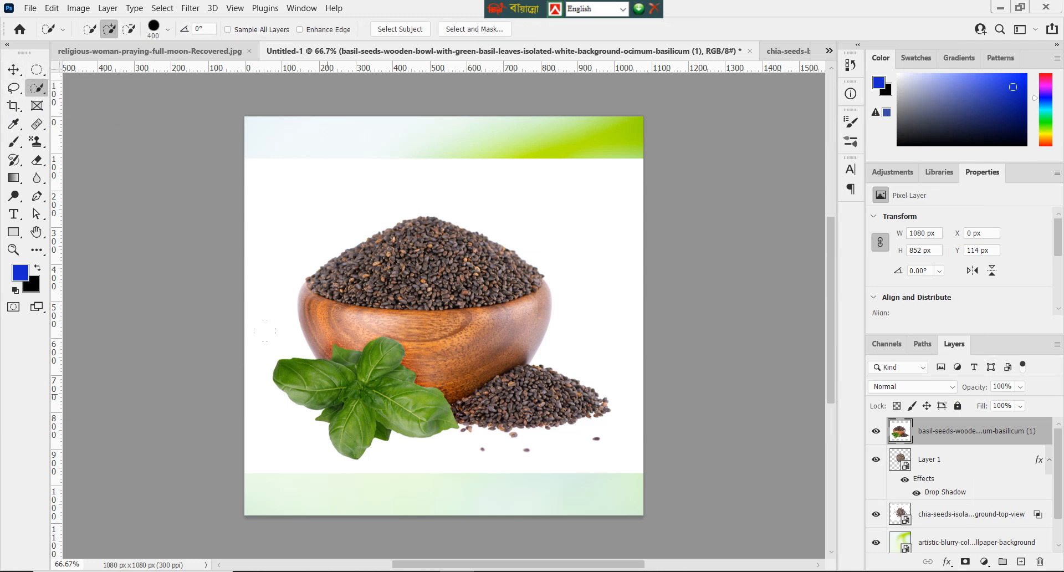
mouse_move(317, 376)
mouse_down()
mouse_move(338, 421)
mouse_move(388, 399)
mouse_up()
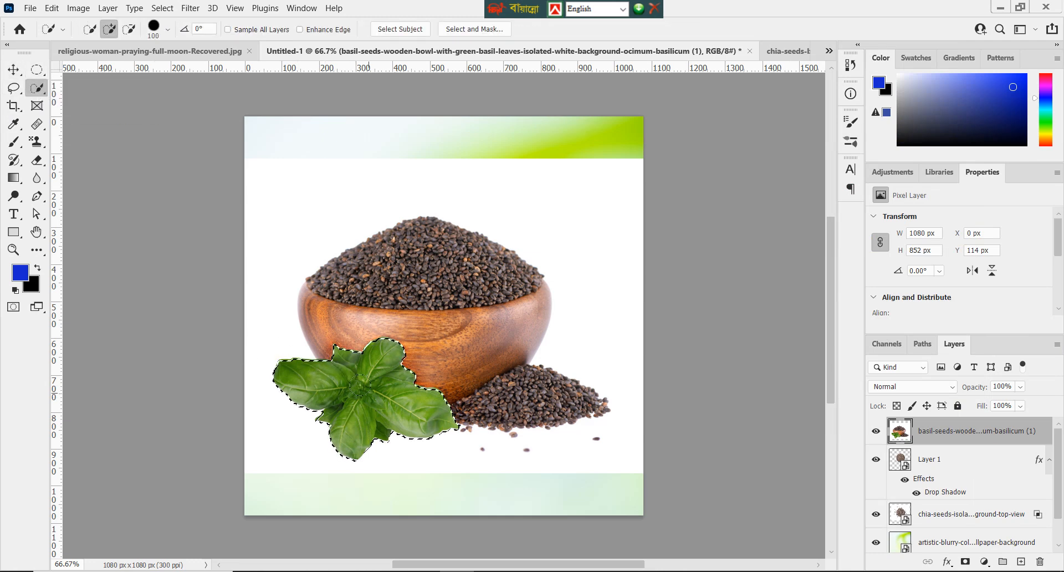
key(ctrl+j)
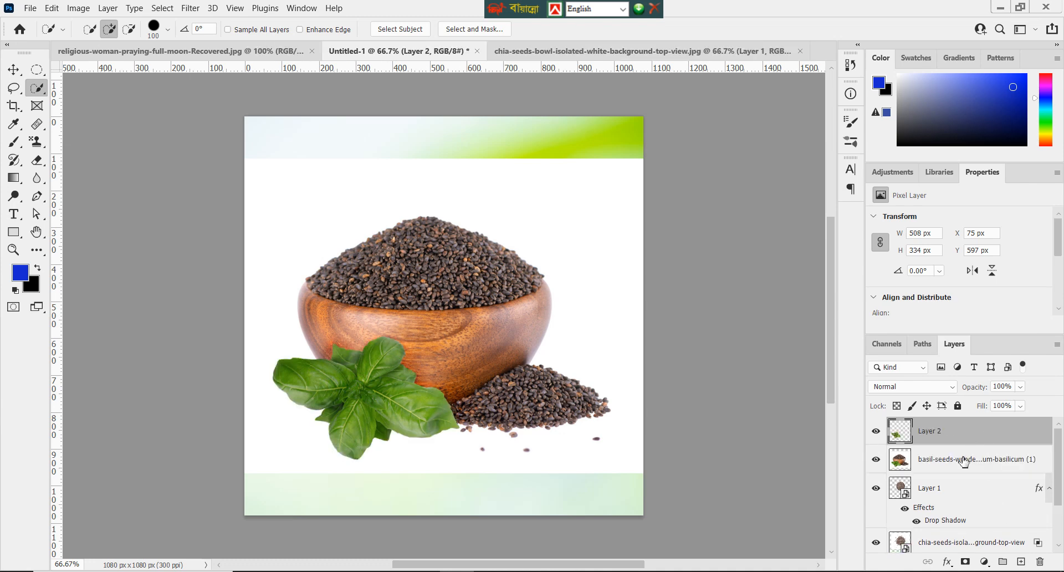
click(964, 461)
key(Delete)
Step: Scale the basil leaves to about 393 × 258 px and tuck them behind the bowl's lower-left edge, with their layer directly below the bowl layer
click(14, 70)
click(360, 407)
key(ctrl+t)
drag(366, 459, 371, 377)
click(687, 29)
drag(964, 438, 963, 499)
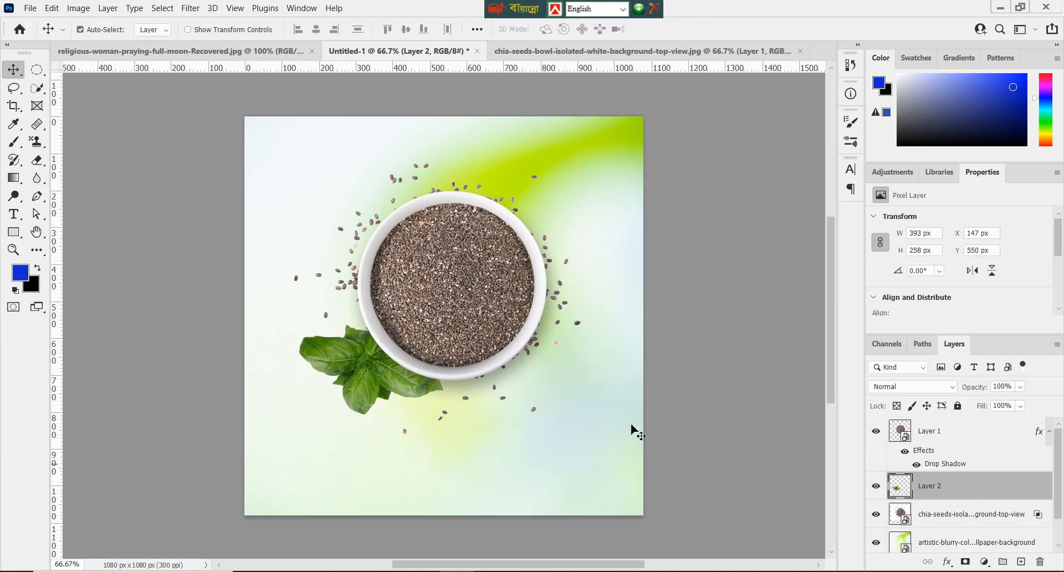
drag(382, 381, 371, 362)
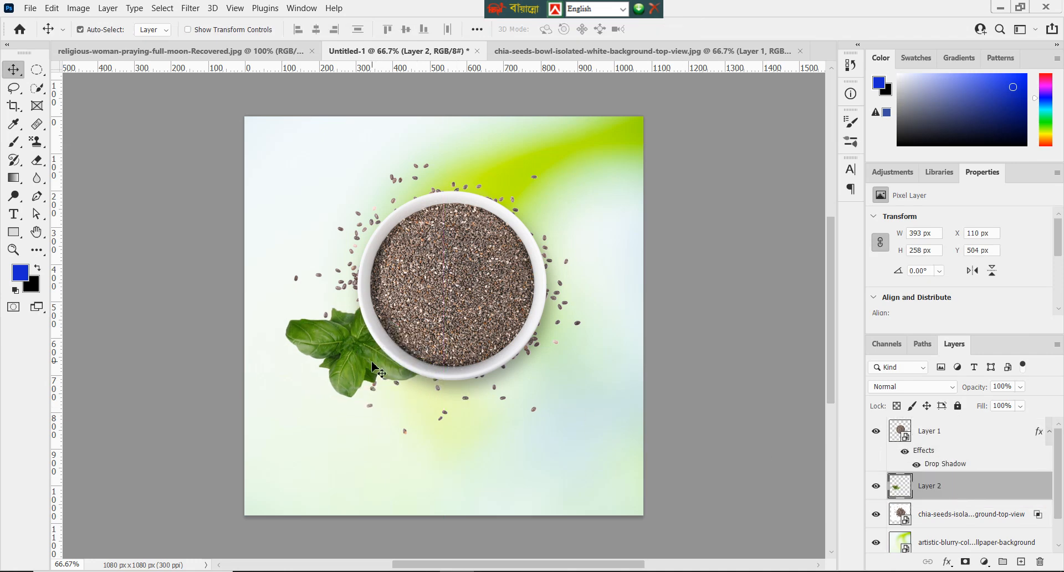
Step: Add a drop shadow to the basil leaves with 16 px size, 18 px distance, a 170° angle and reduced opacity
double_click(1007, 490)
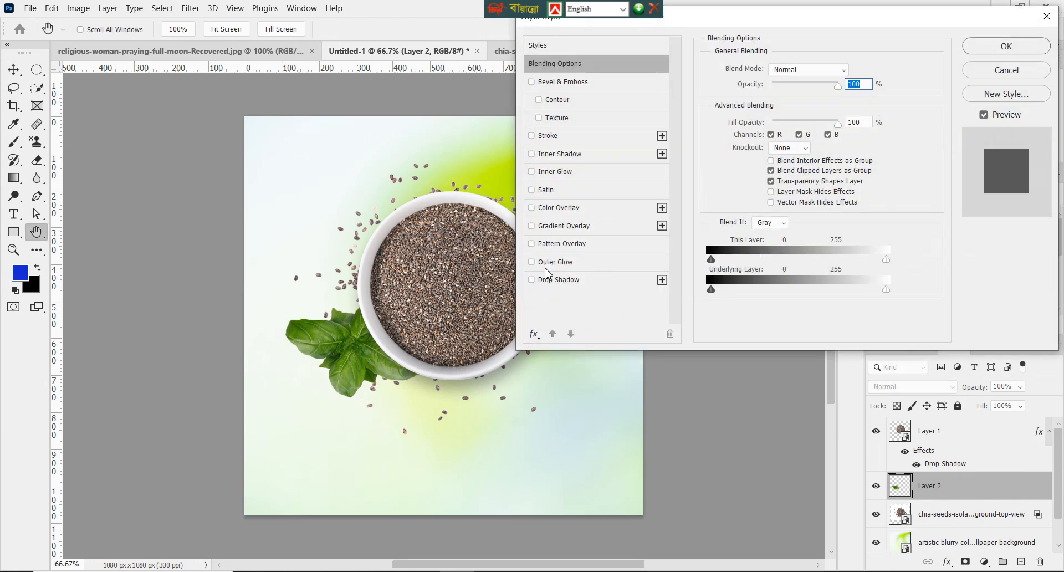
click(560, 280)
drag(776, 166, 768, 164)
drag(351, 396, 350, 394)
drag(786, 89, 779, 97)
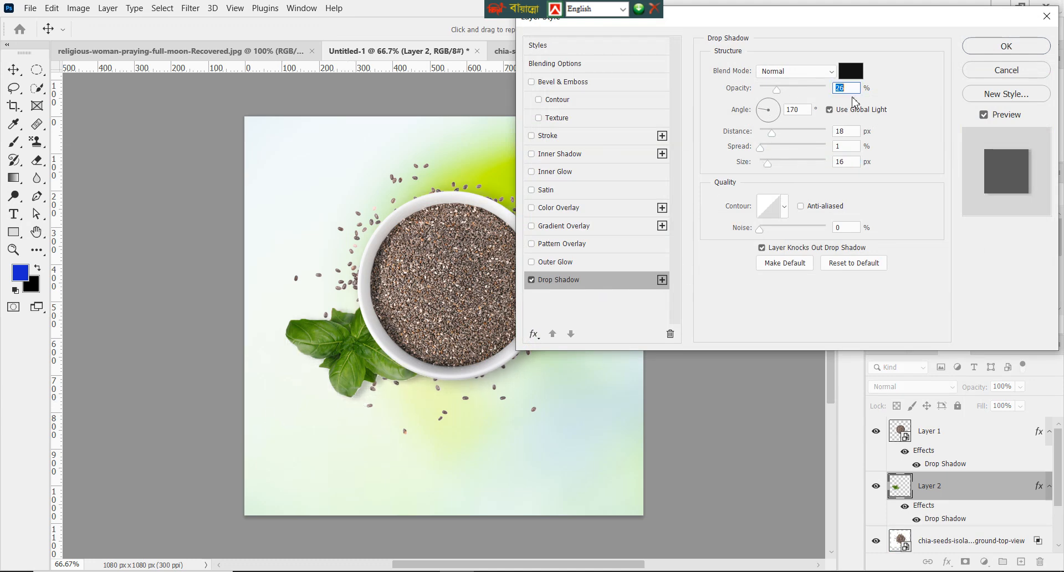
click(1013, 47)
Step: Lock the artistic-blurry-colorful-wallpaper-background layer
click(285, 181)
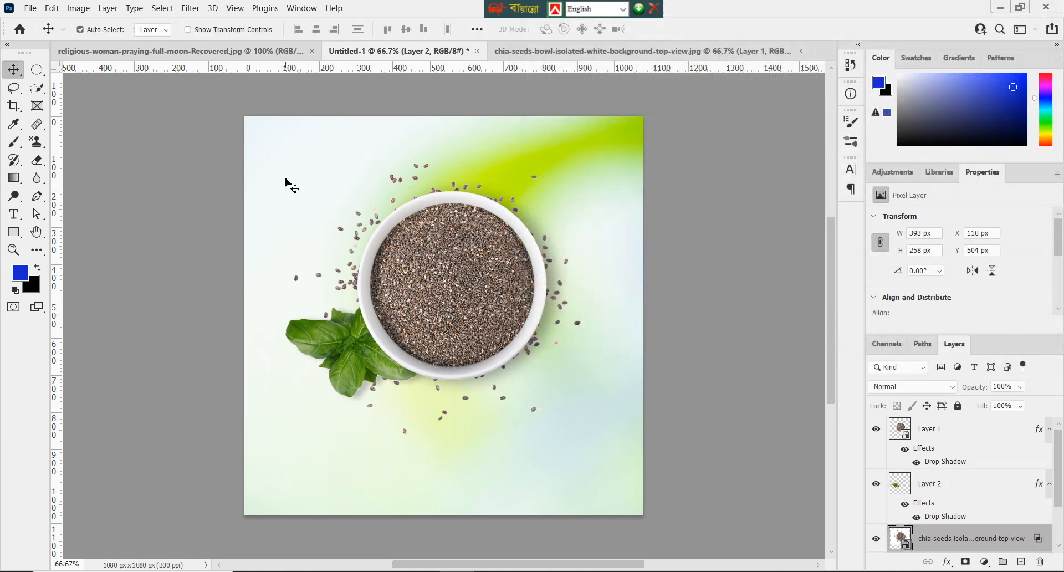
scroll(962, 499, down, 1)
click(958, 510)
click(958, 405)
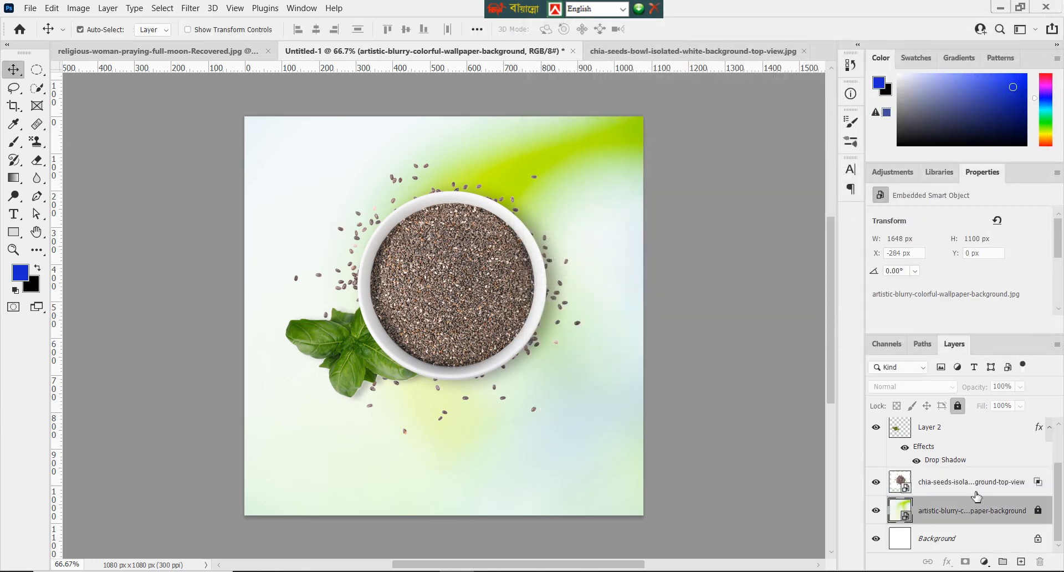
click(965, 482)
click(958, 406)
mouse_move(309, 182)
mouse_down()
mouse_move(391, 320)
mouse_move(578, 416)
mouse_up()
drag(466, 318, 472, 317)
key(ctrl+z)
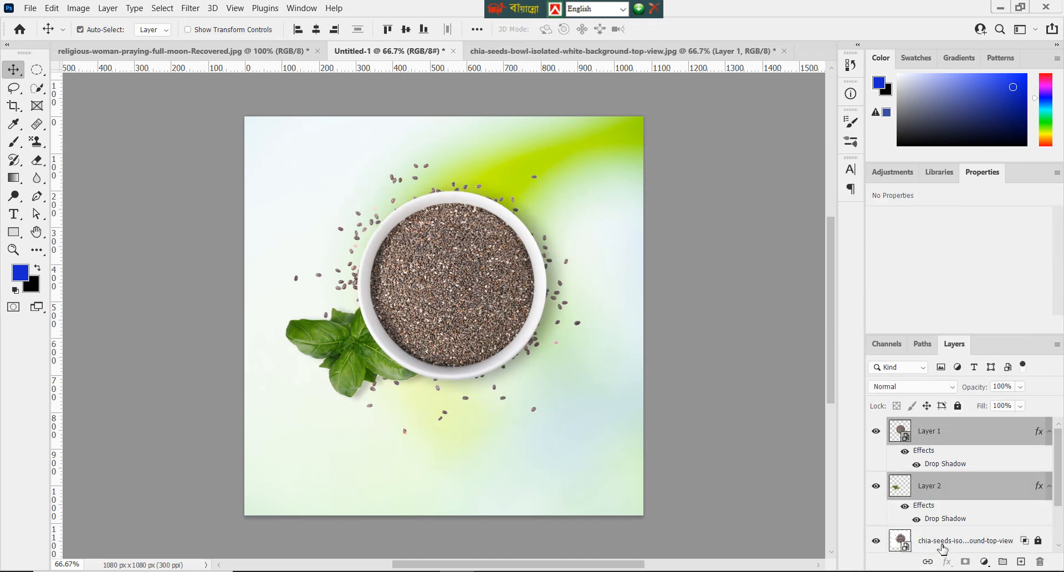
click(1038, 542)
drag(302, 165, 432, 327)
key(ctrl+z)
Step: Select the bowl, basil leaves and scattered seeds together, shift them slightly to the right, and deselect them
drag(228, 98, 575, 424)
drag(462, 320, 472, 317)
click(711, 388)
Step: Set the Bengali keyboard to Unicode and copy "গ্যাসের সমস্যা দূর" from the open Notepad note
click(623, 9)
click(584, 35)
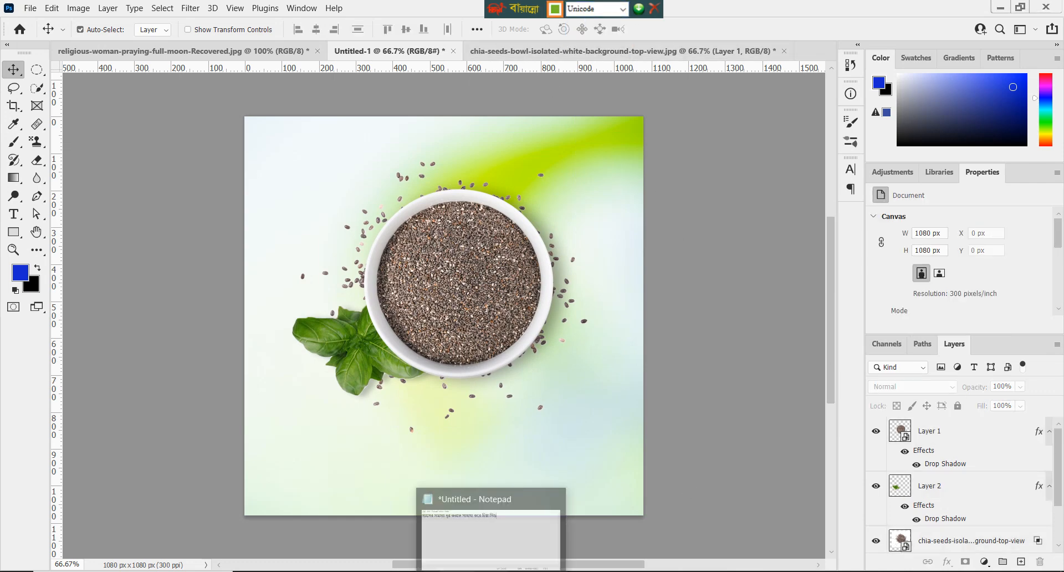
click(457, 571)
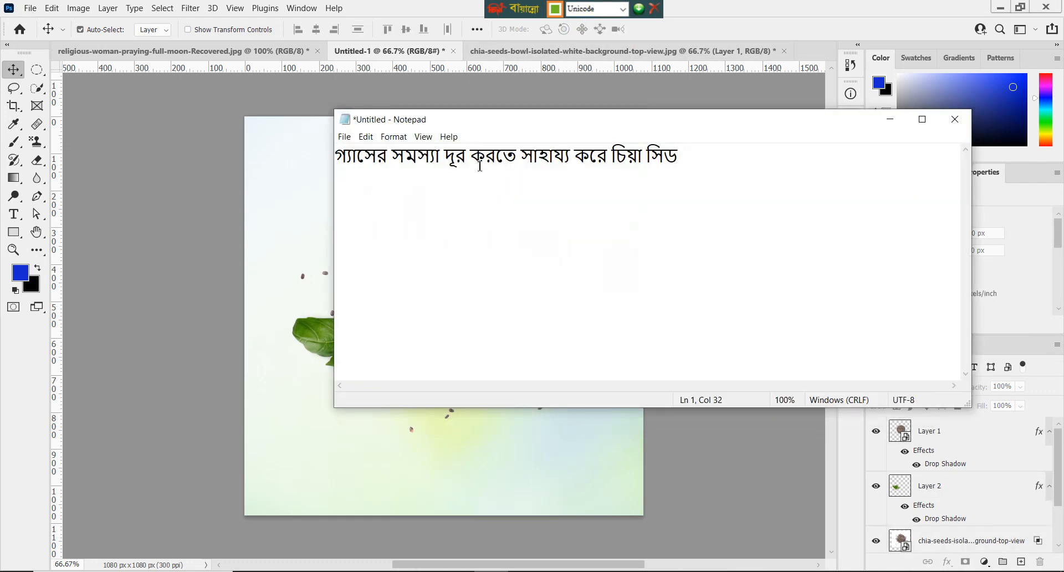
drag(473, 160, 329, 159)
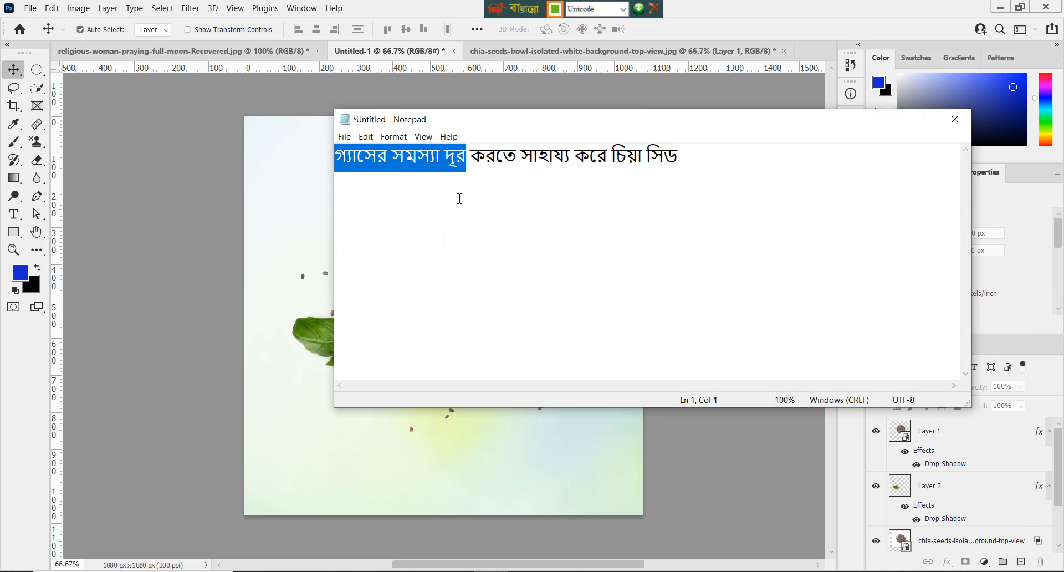
click(559, 43)
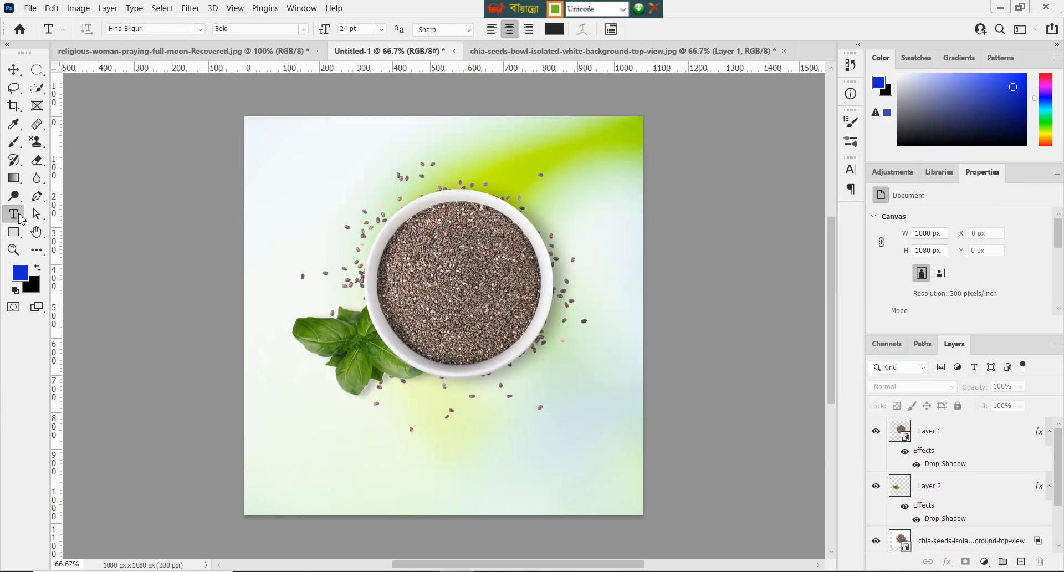
Step: Add a text layer below the bowl in Hind Siliguri Bold, 24 pt, and paste "গ্যাসের সমস্যা দূর" into it
click(200, 29)
click(277, 100)
click(369, 454)
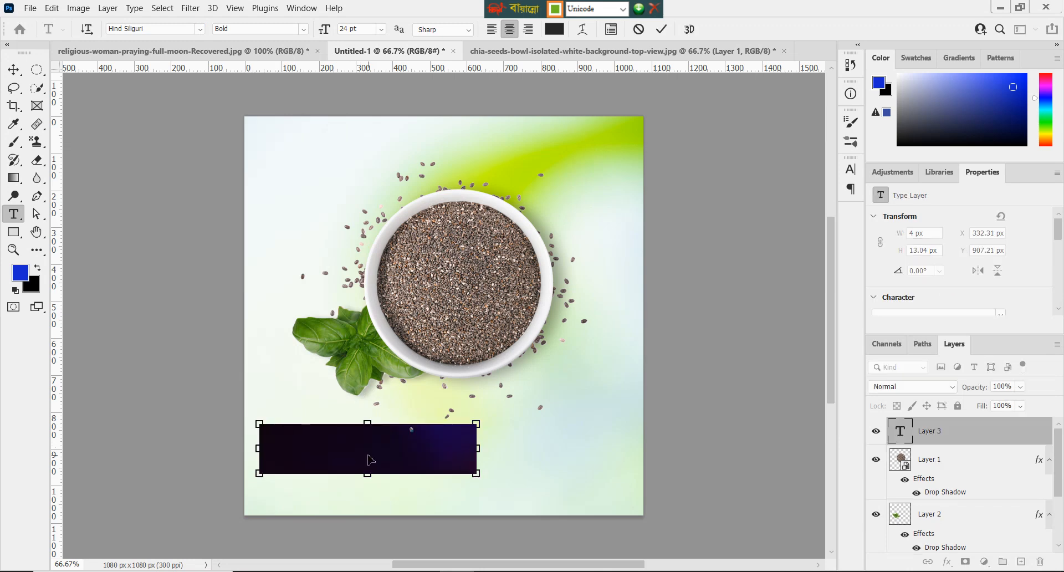
key(ctrl+v)
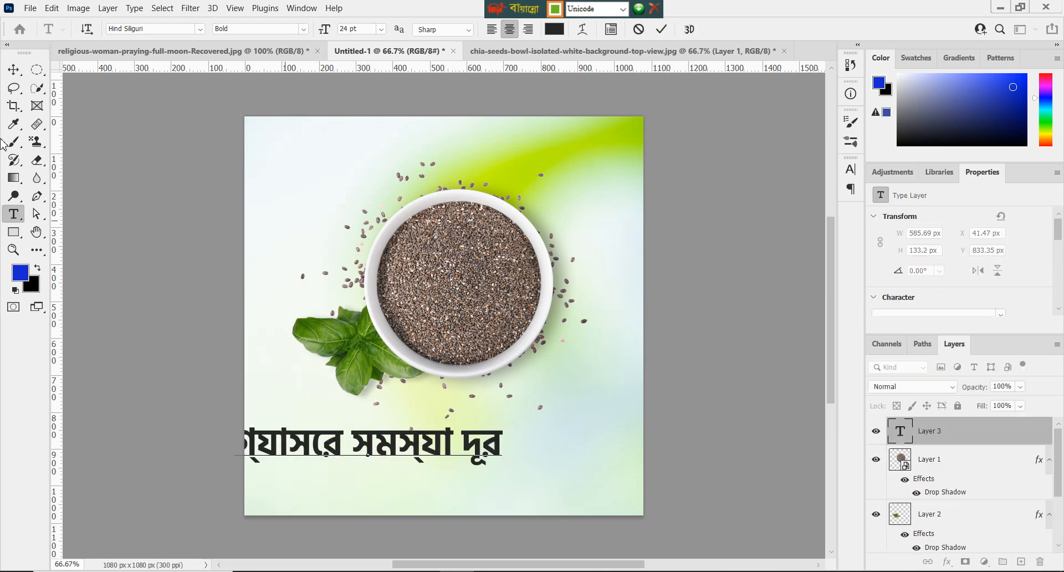
Step: Move the Bengali text beneath the bowl and scale it to about 82%
click(13, 69)
drag(392, 460, 467, 443)
key(ctrl+t)
drag(443, 407, 448, 416)
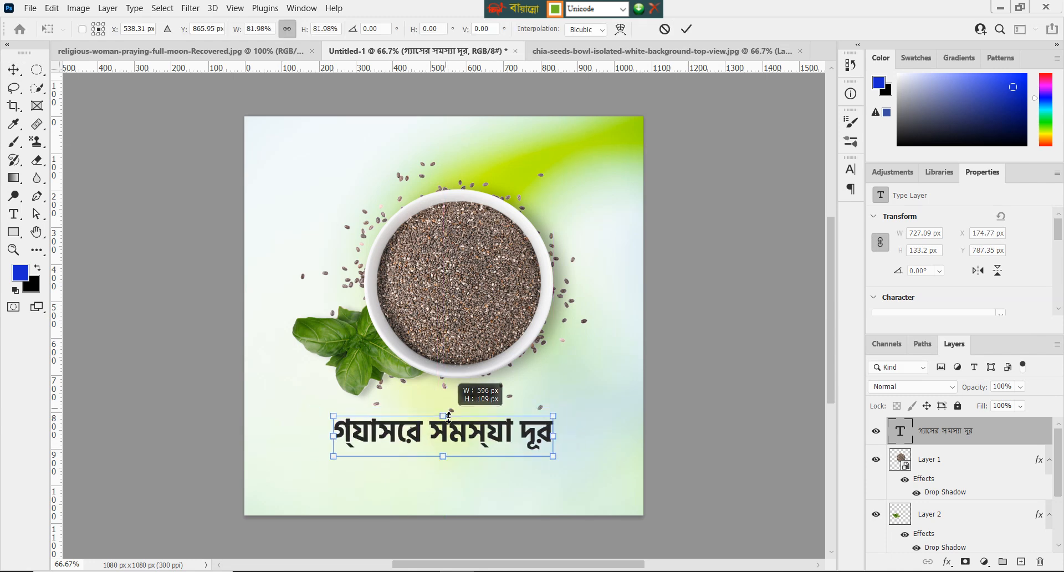
click(686, 29)
Step: Change the Bengali text's paragraph layout option so its vowel signs and conjunct letters render correctly
click(851, 189)
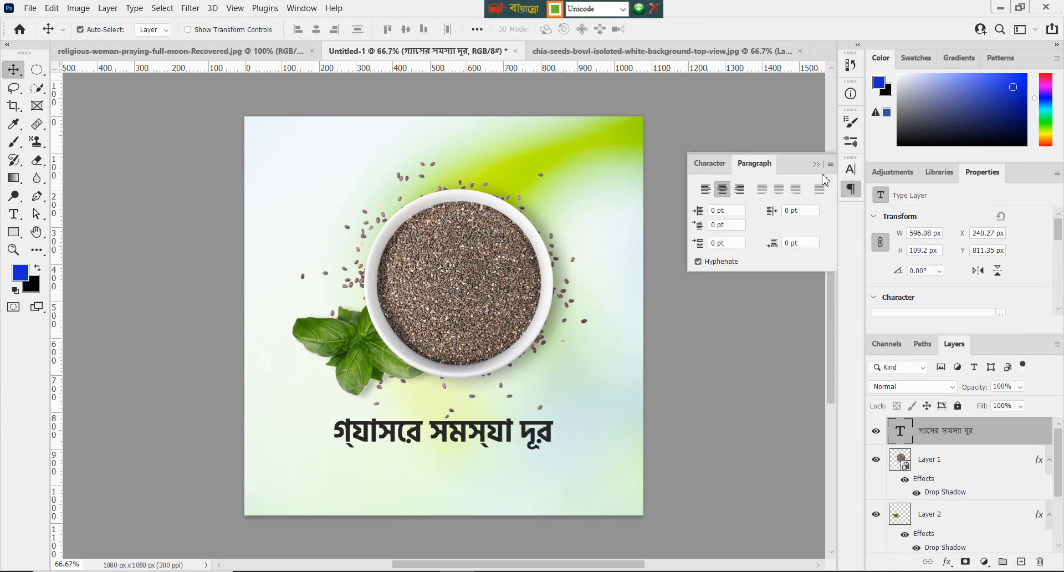
click(831, 164)
click(887, 232)
Step: Raise the Bengali text slightly and align it to the canvas's horizontal center using the Background layer
drag(426, 448, 436, 445)
scroll(1062, 482, down, 2)
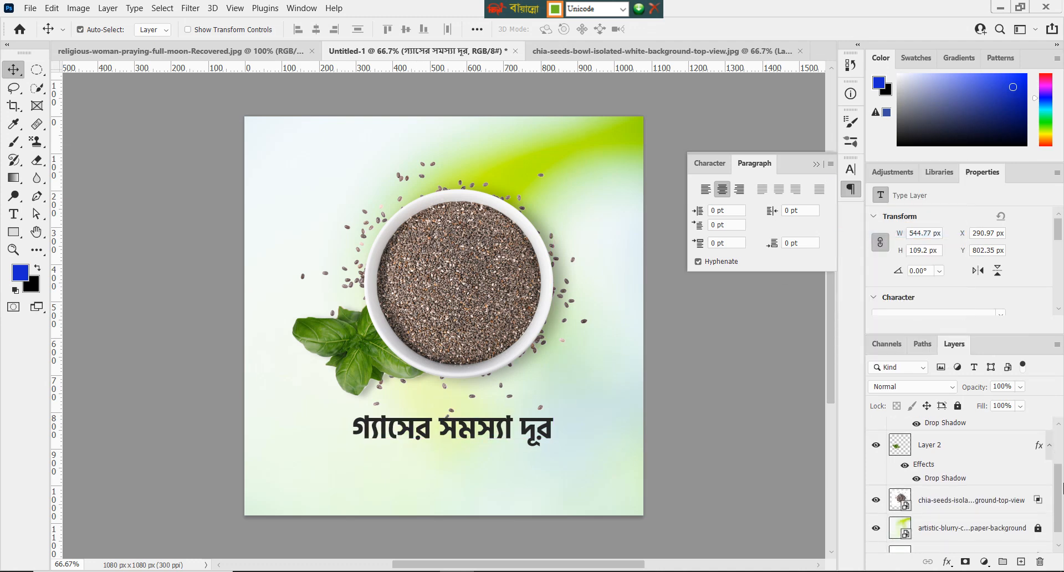
scroll(1063, 482, down, 1)
click(317, 31)
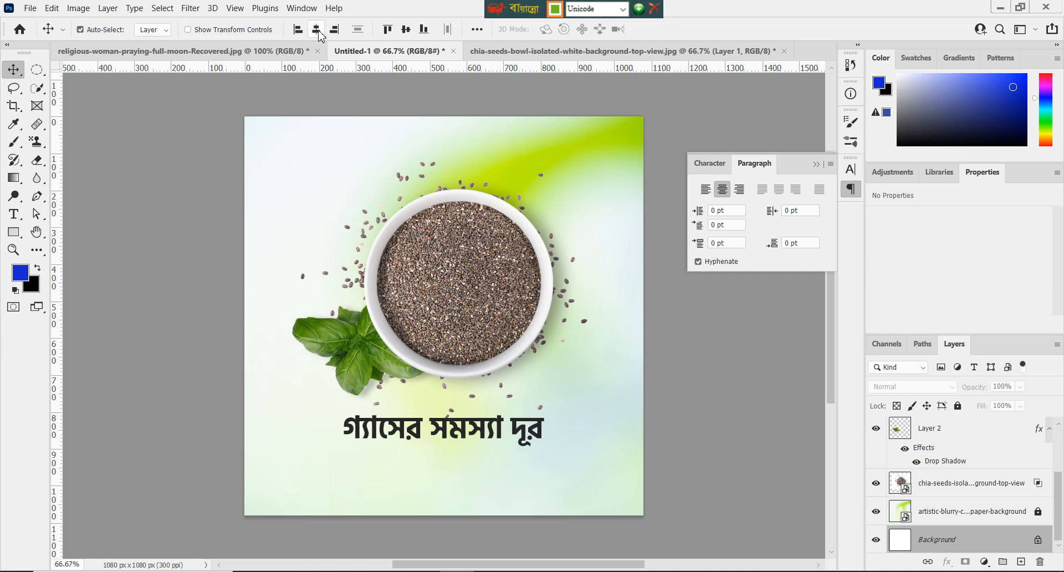
Step: Duplicate the text line directly below itself and replace the copy's text with "করতে সাহায্য করে চিয়া সিড" from the Notepad note
click(480, 438)
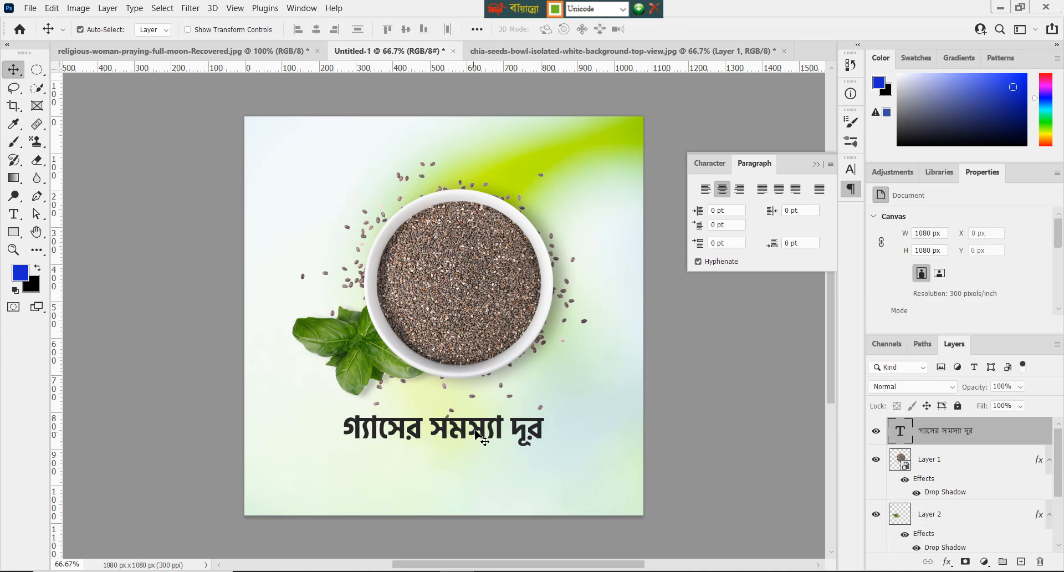
drag(480, 438, 480, 461)
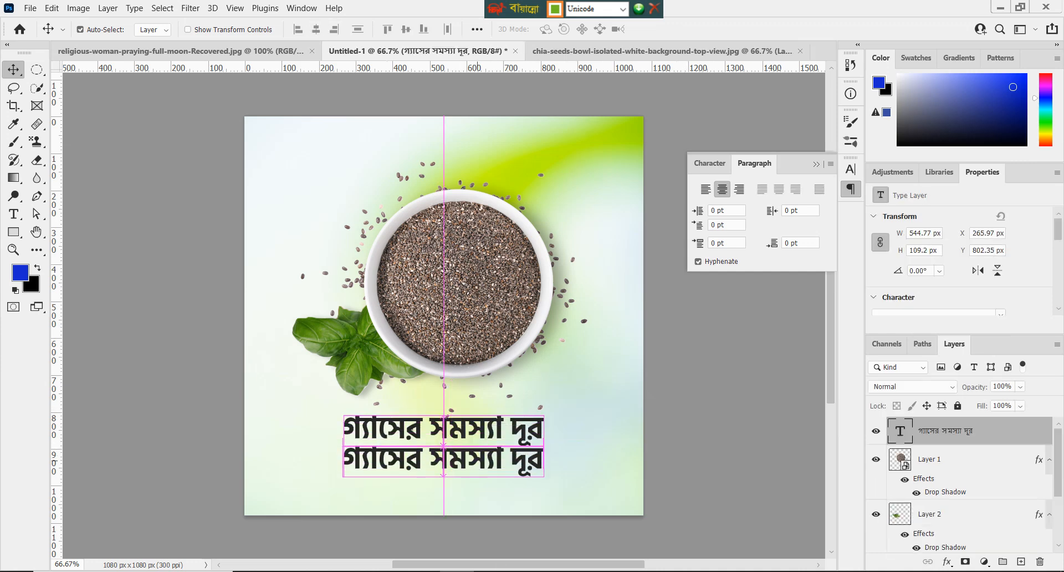
key(alt+Tab)
drag(717, 170, 474, 160)
key(ctrl+c)
key(alt+Tab)
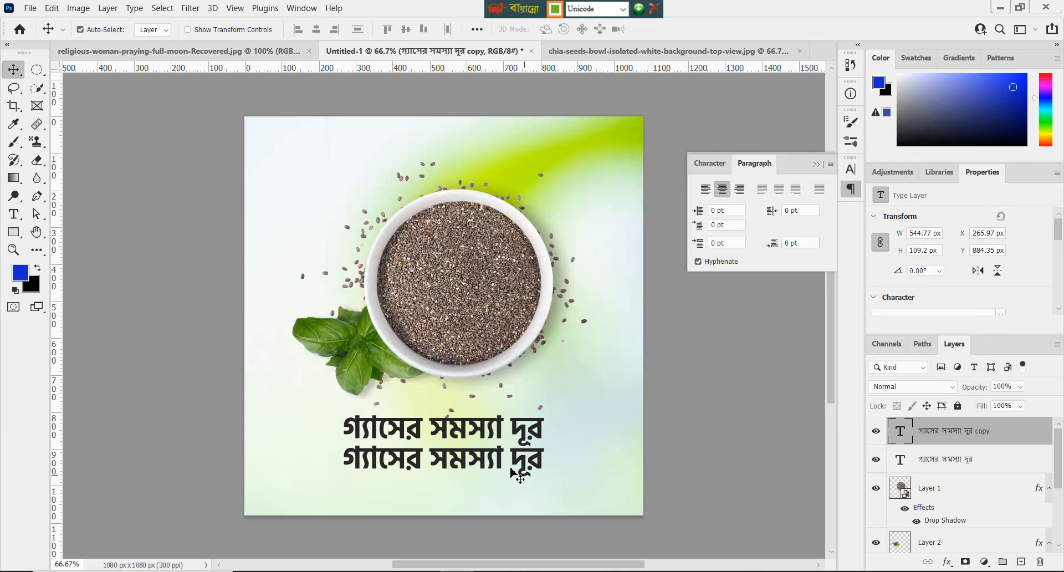
double_click(438, 456)
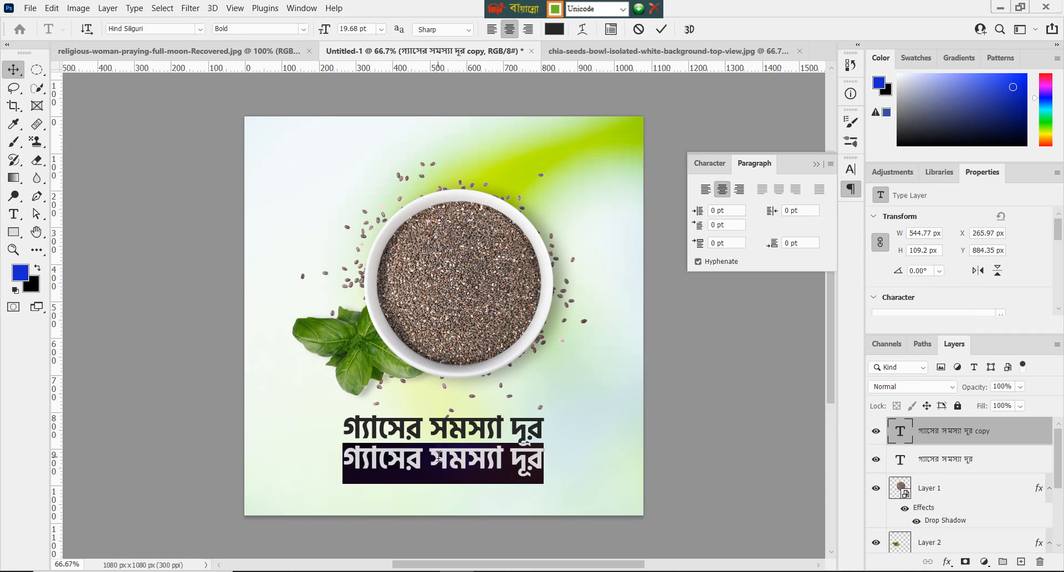
key(ctrl+v)
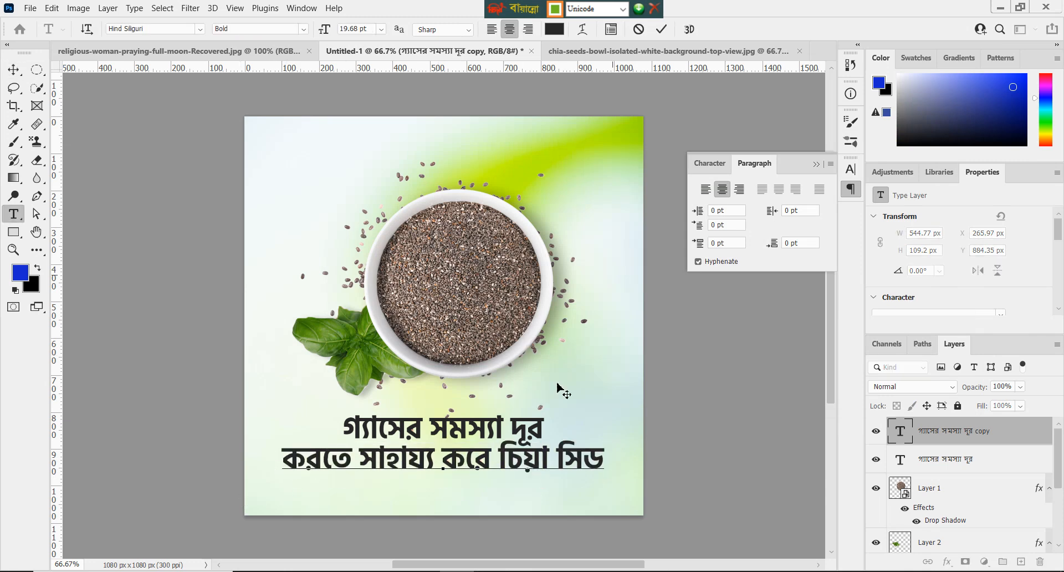
click(663, 30)
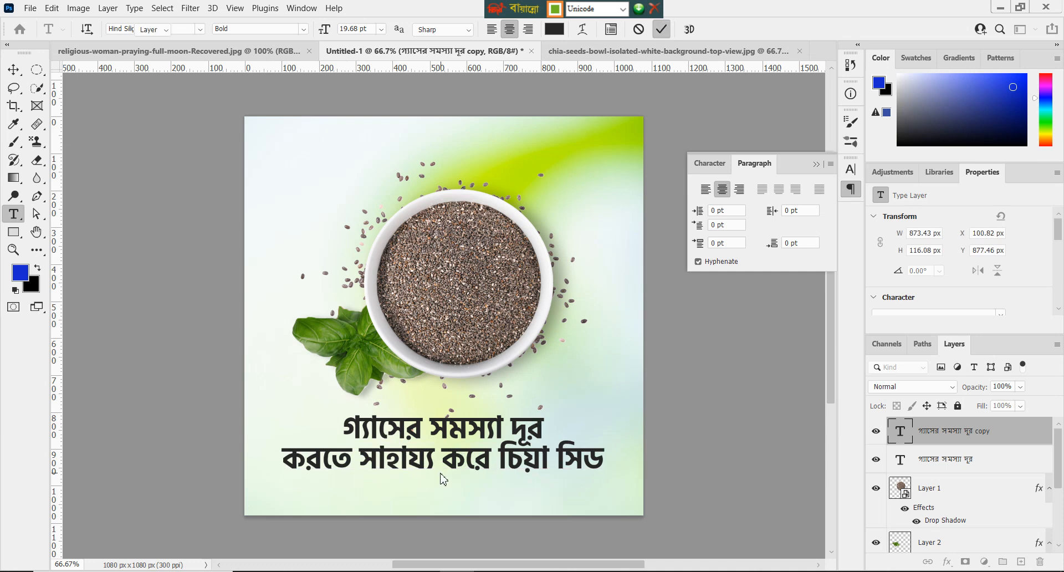
Step: Set the second headline line's font weight to Regular in Hind Siliguri
key(ctrl+t)
click(688, 27)
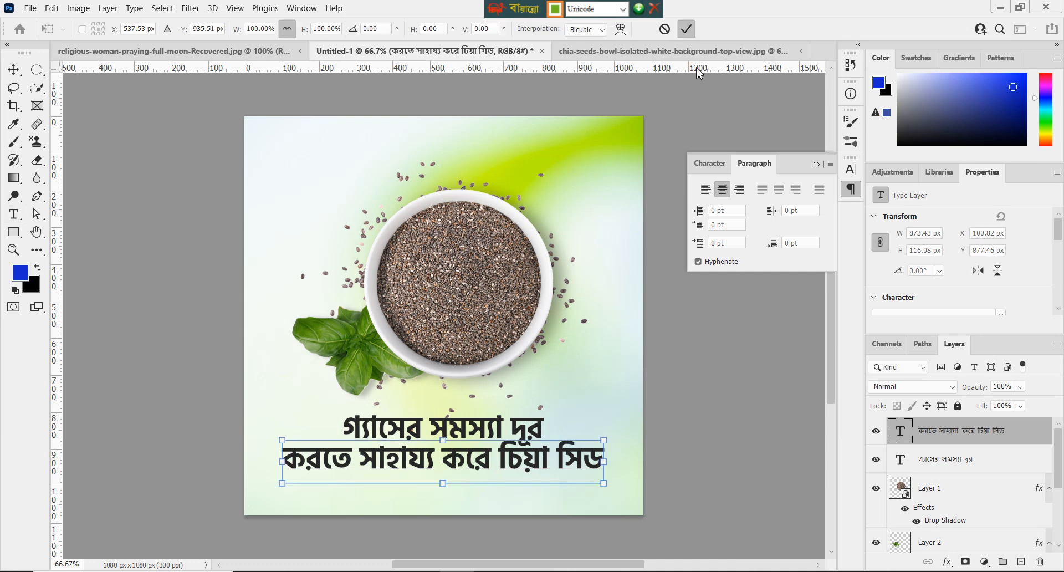
click(710, 163)
click(828, 193)
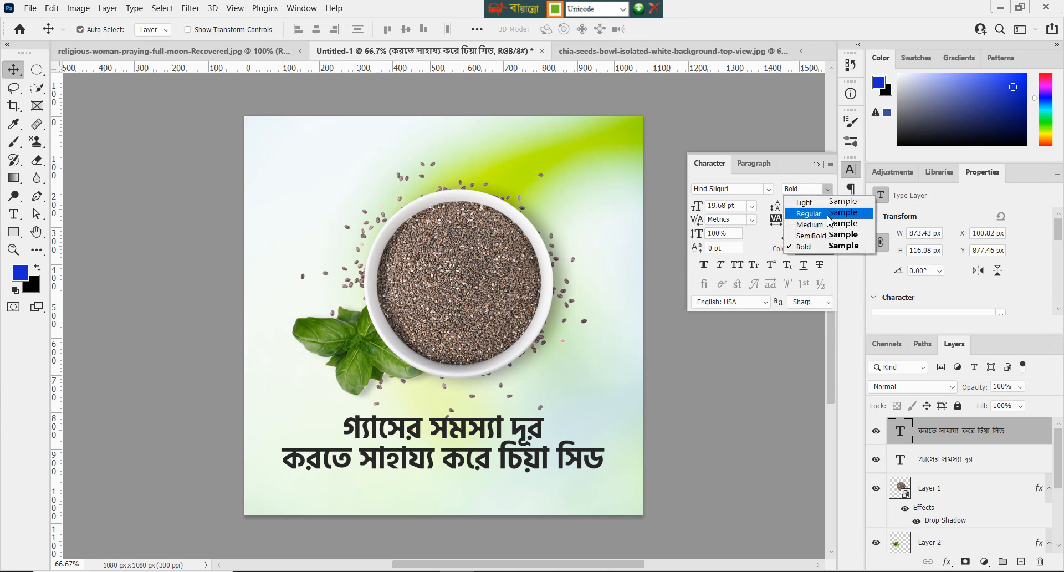
click(821, 218)
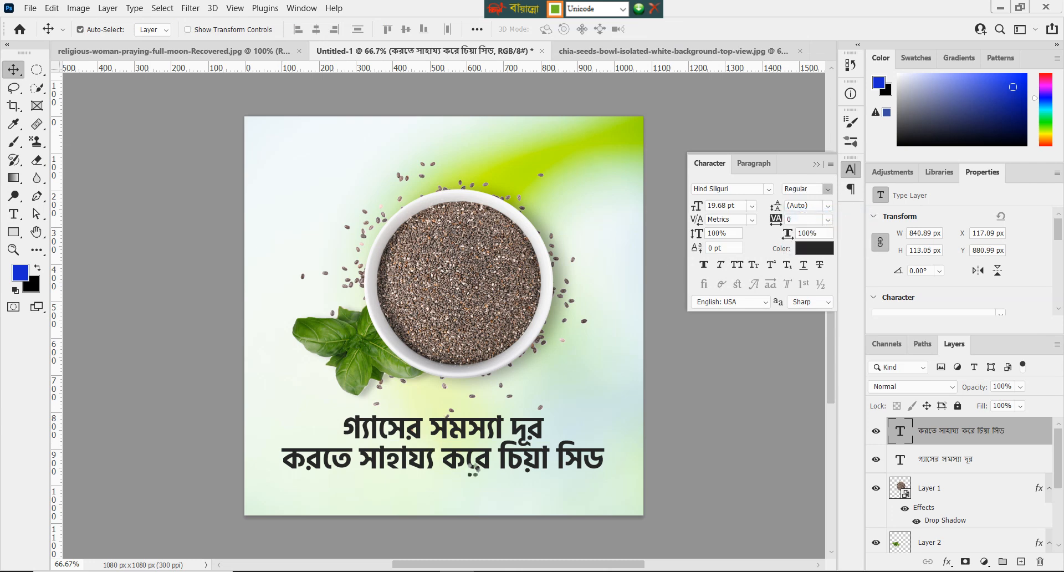
Step: Scale the second headline line down to about 88.8%, keeping its bottom edge in place and its horizontal position centered
key(ctrl+t)
drag(443, 442, 444, 448)
key(Return)
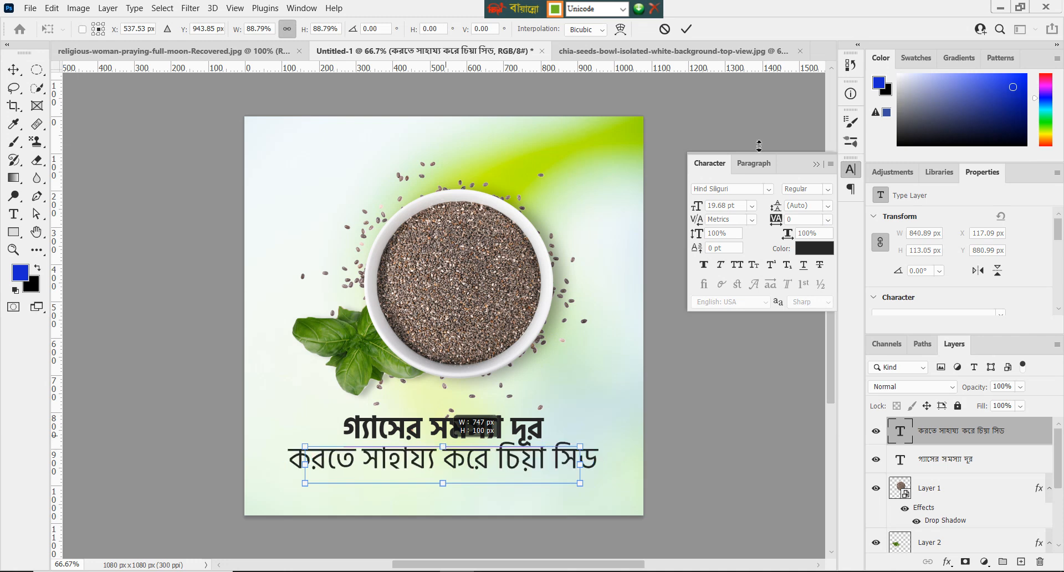
click(687, 29)
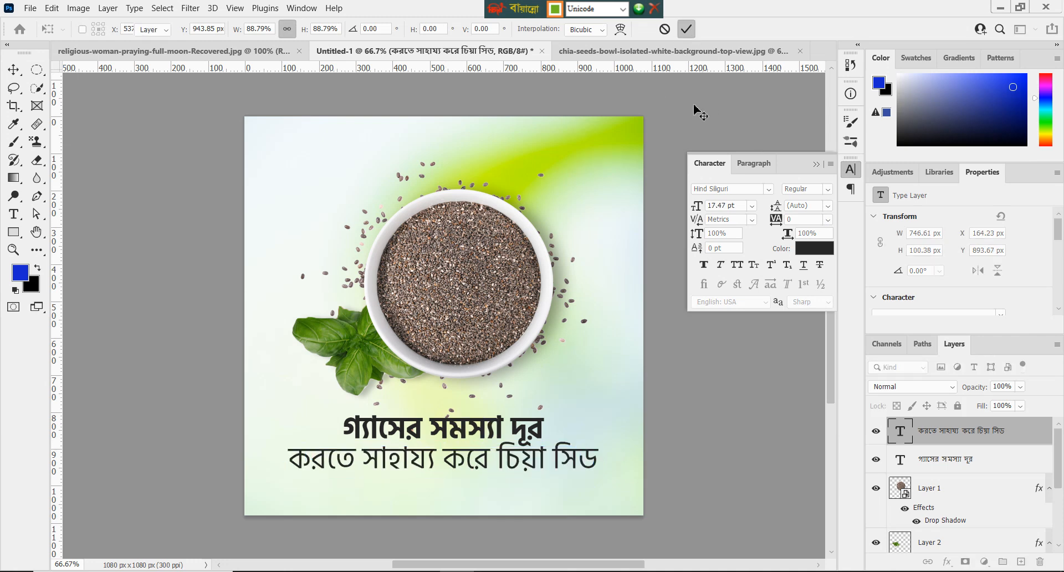
click(693, 30)
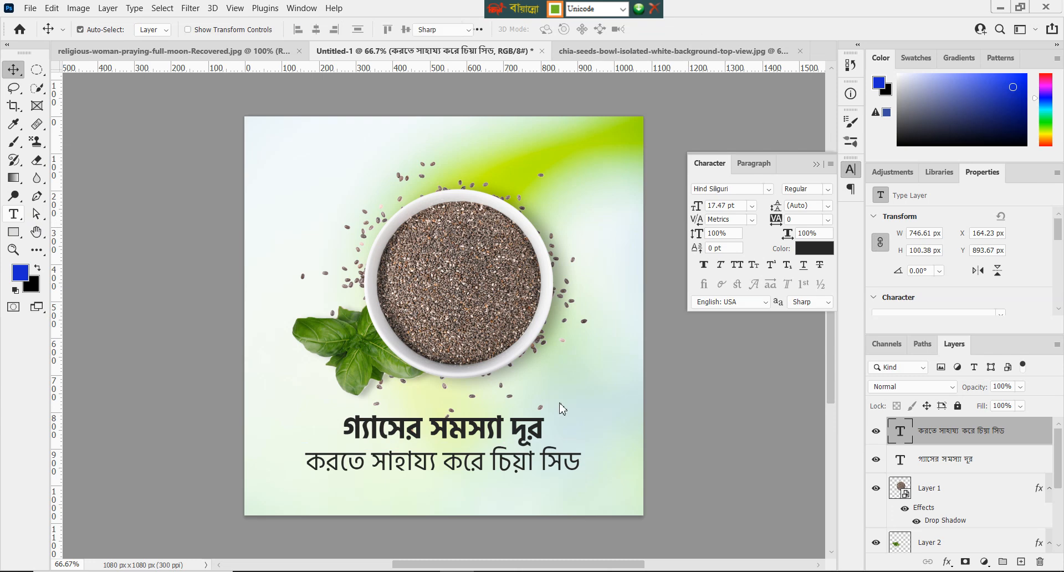
Step: Remove the word "দূর" from the end of the first headline line
click(517, 431)
drag(517, 431, 547, 430)
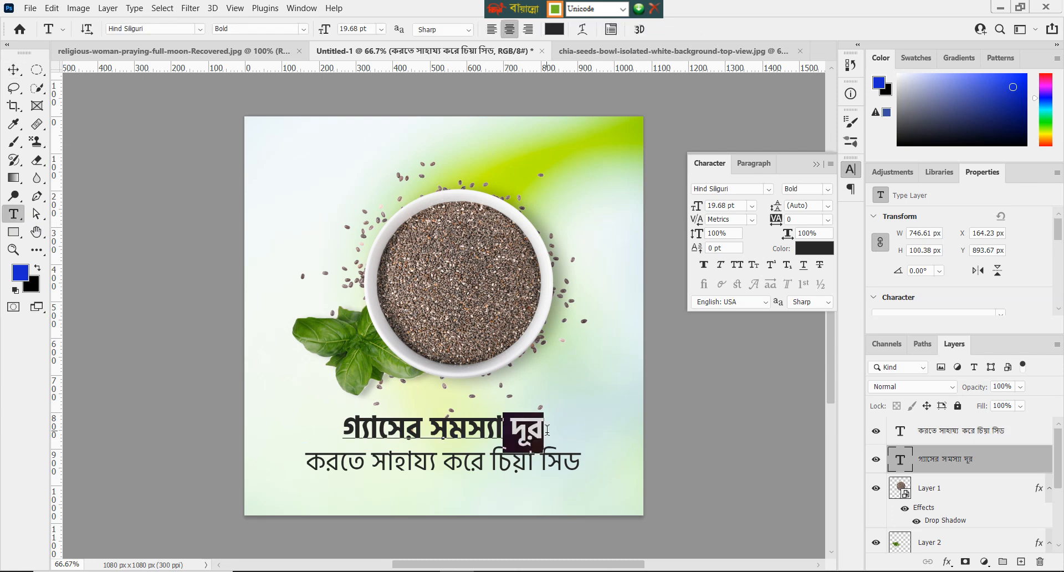
key(BackSpace)
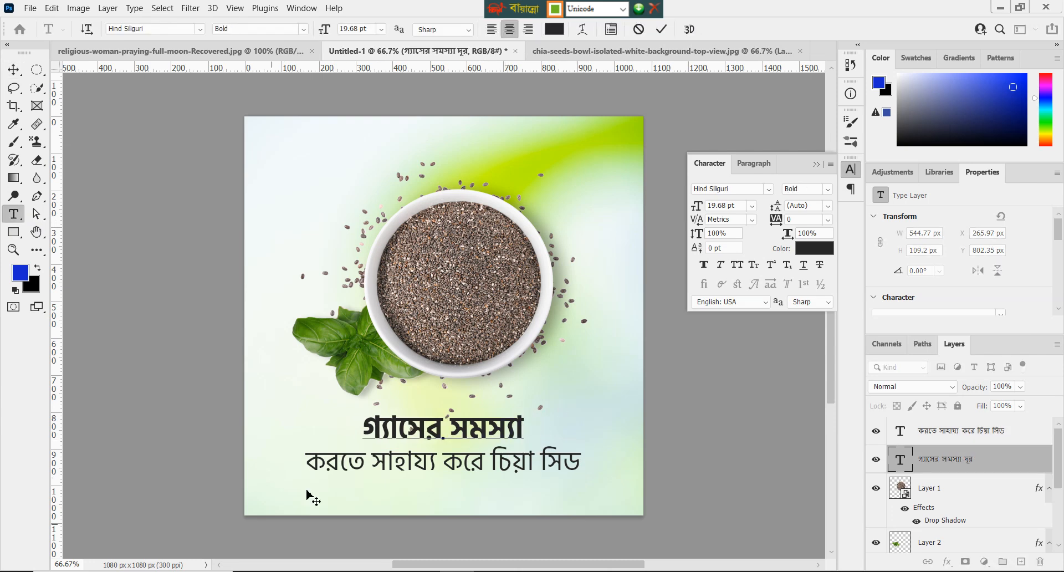
click(661, 29)
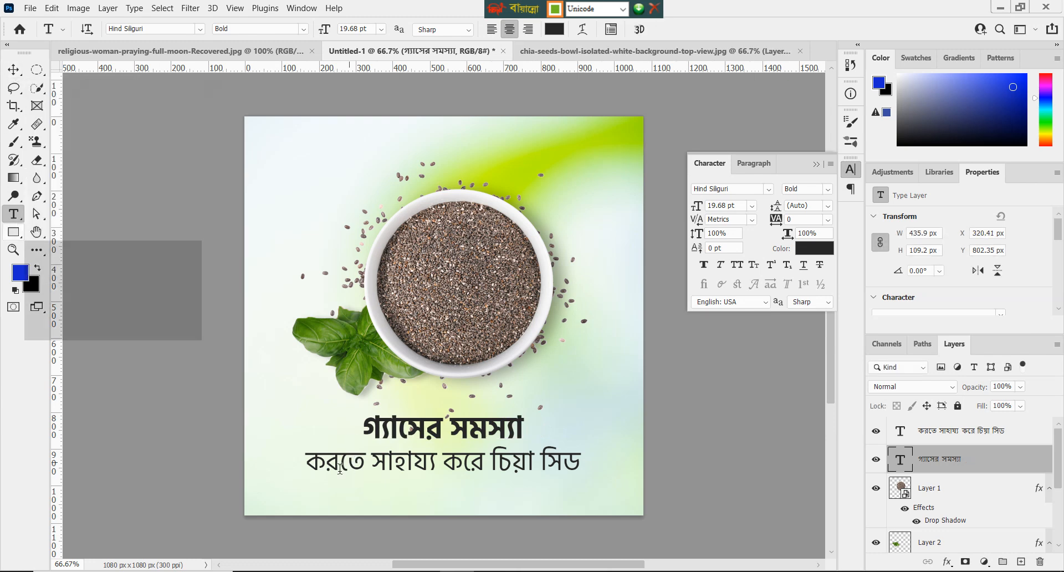
Step: Insert the word "দূর" at the beginning of the second headline line, before "করতে"
click(312, 464)
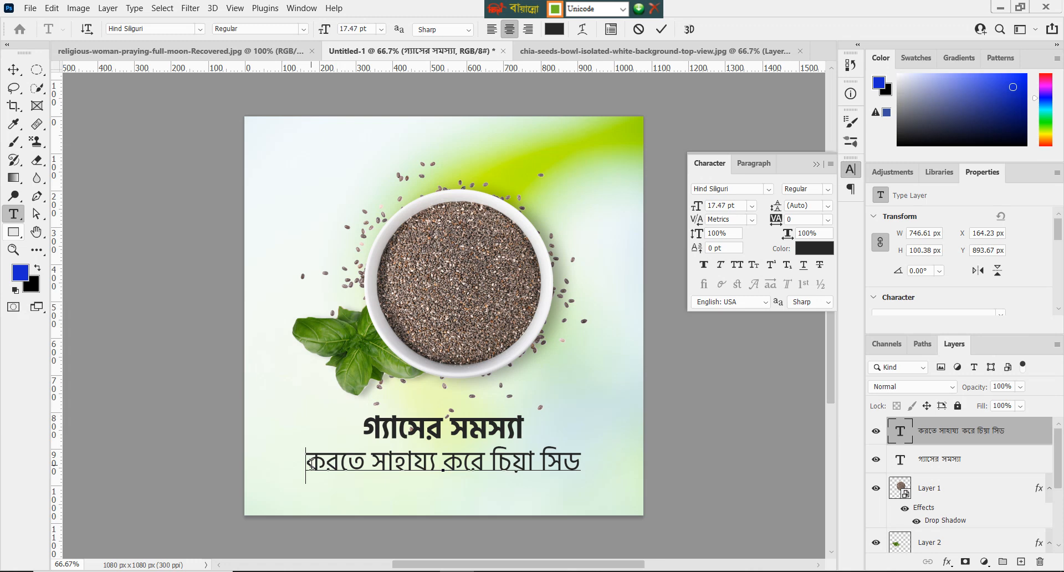
text(ধ)
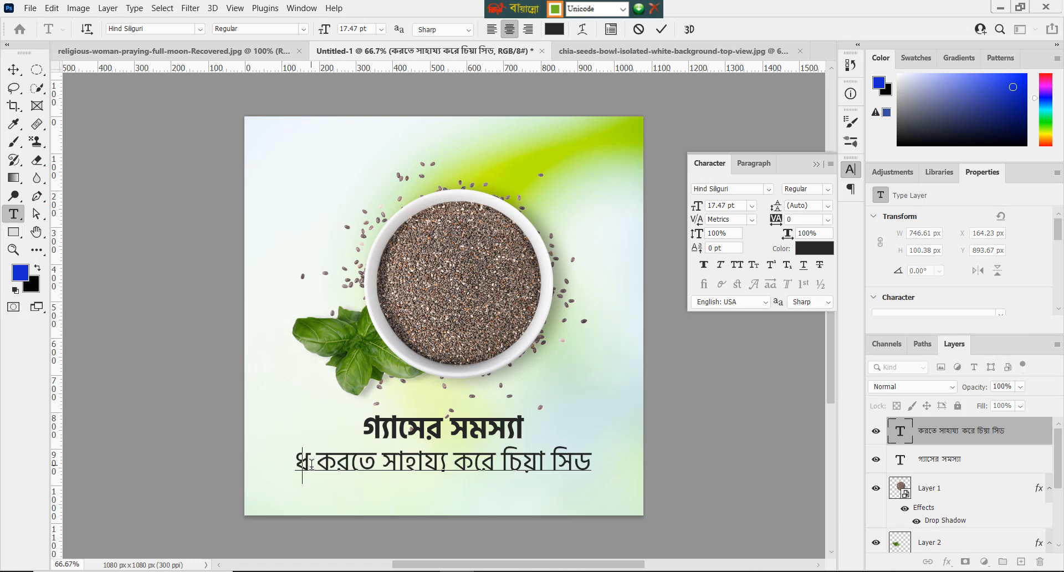
key(BackSpace)
text(দূ)
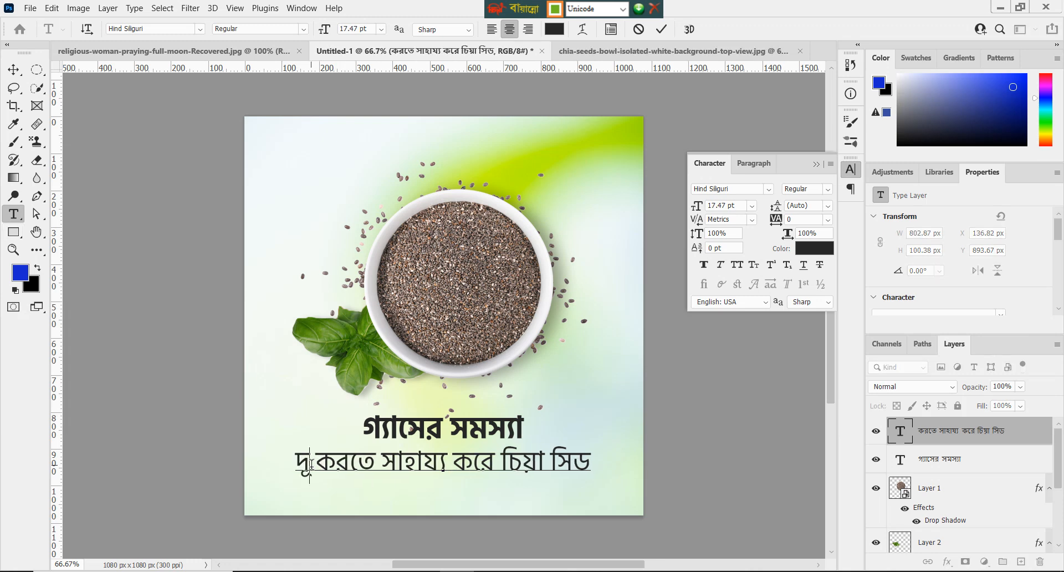
text(র)
click(13, 69)
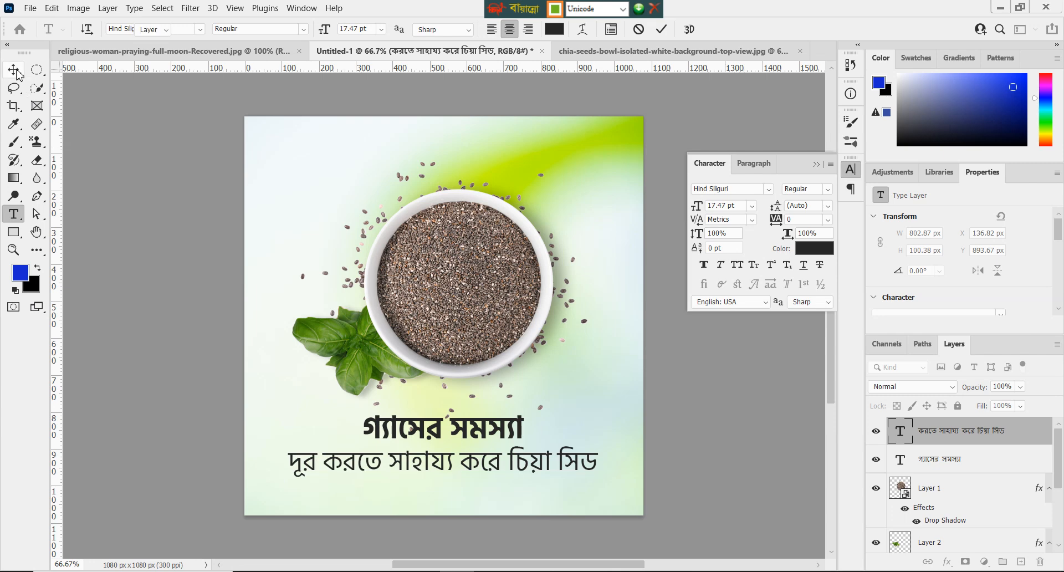
Step: Scale the second headline line down to about 13.29 pt and nudge it up about 8 px closer to the first line
key(ctrl+t)
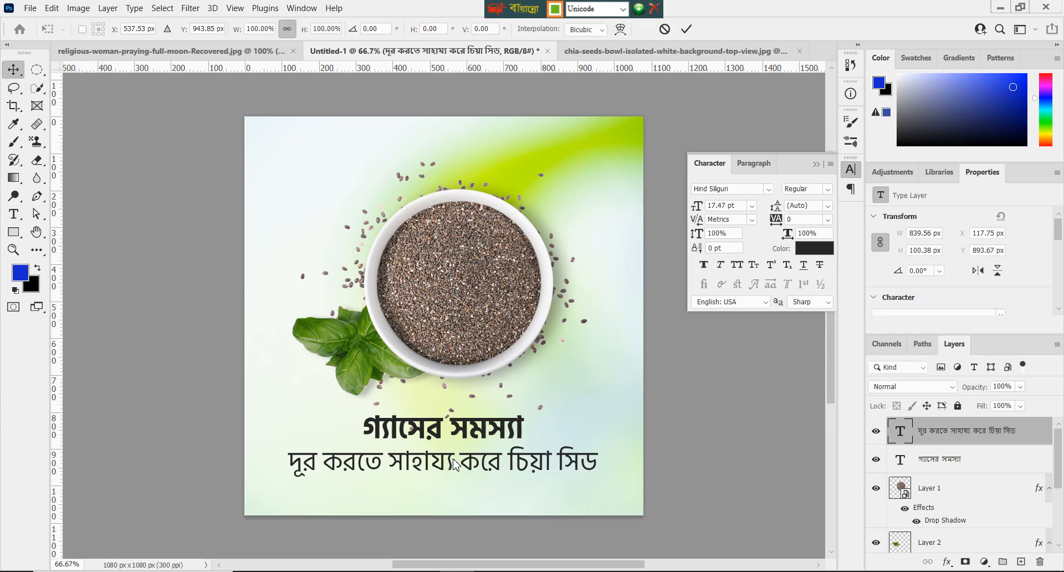
drag(444, 451, 475, 467)
click(687, 28)
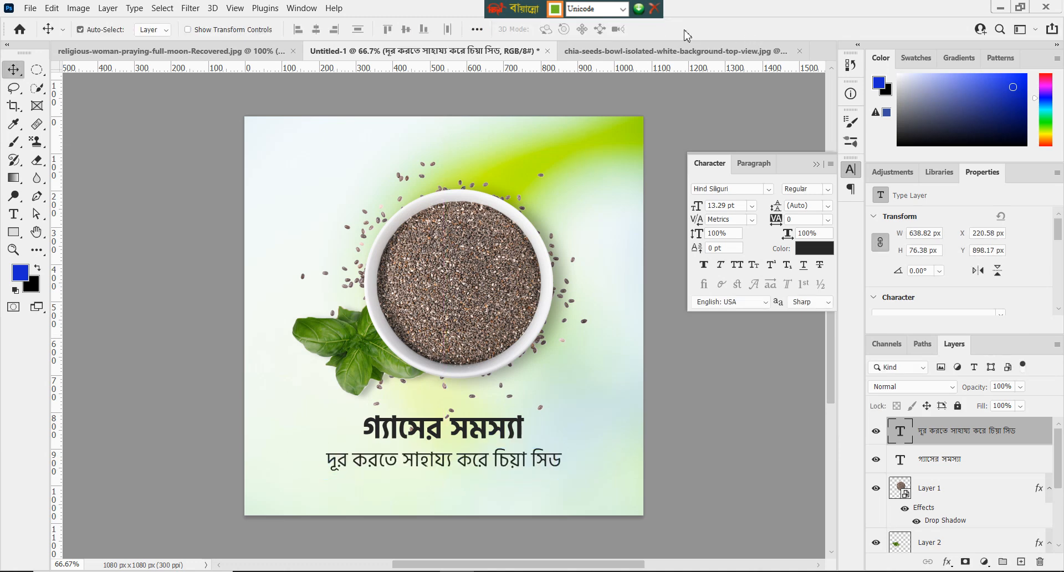
key(Up)
key(Up)
key(Up)
key(Up)
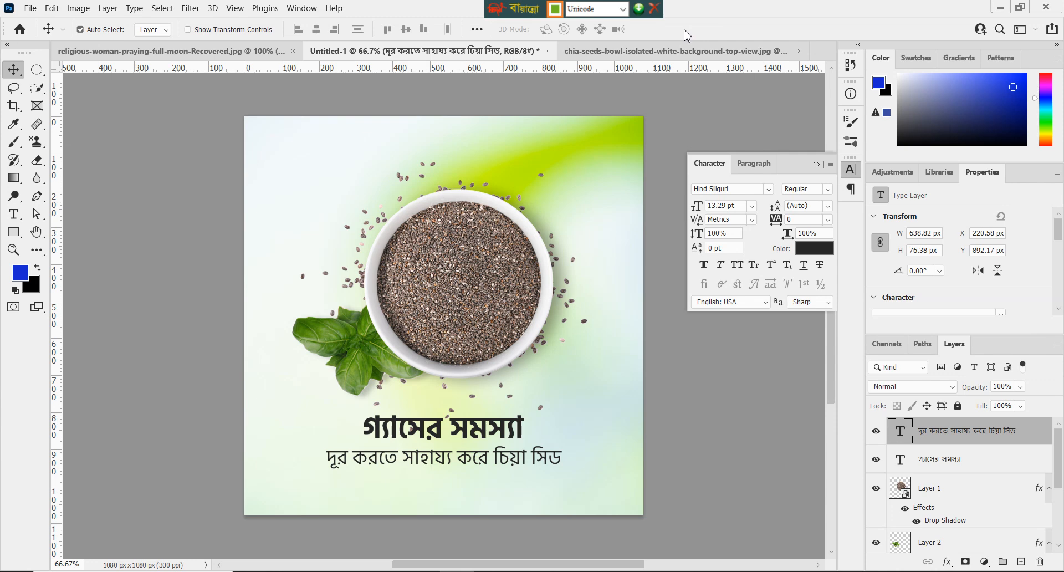
key(Up)
key(Up)
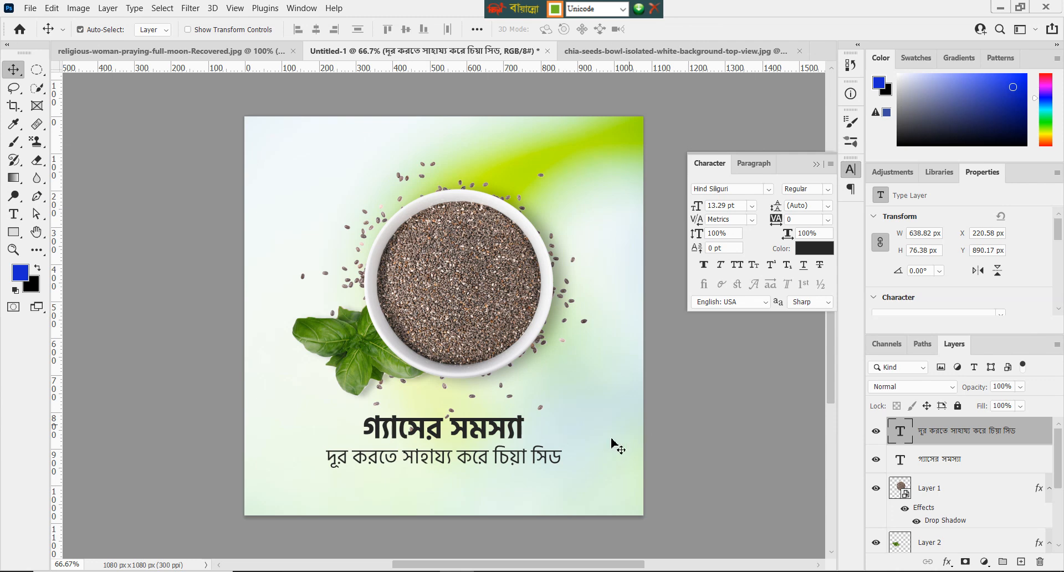
Step: Select both headline lines together with the Background layer
click(501, 437)
shift+click(507, 459)
scroll(1060, 465, down, 3)
click(954, 539)
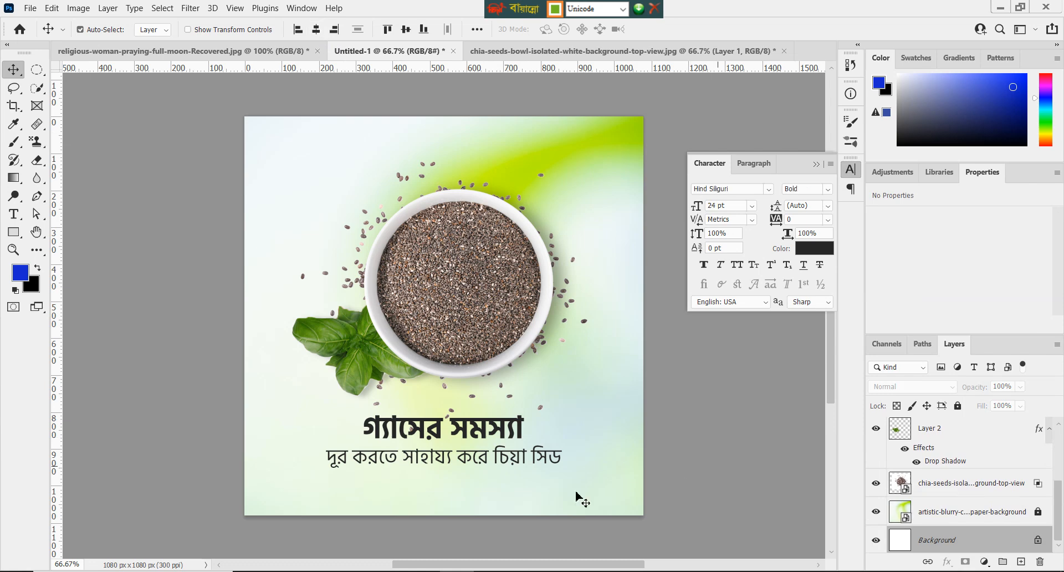
Step: Recolor the first headline line "গ্যাসের সমস্যা" with a dark green sampled from the basil leaves, and deselect it
click(484, 438)
key(i)
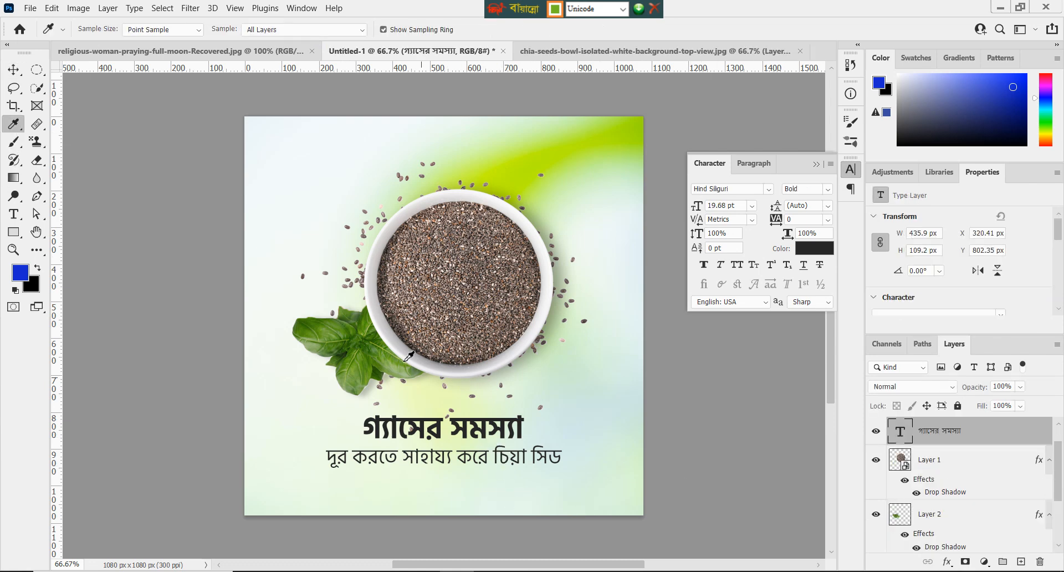
click(351, 334)
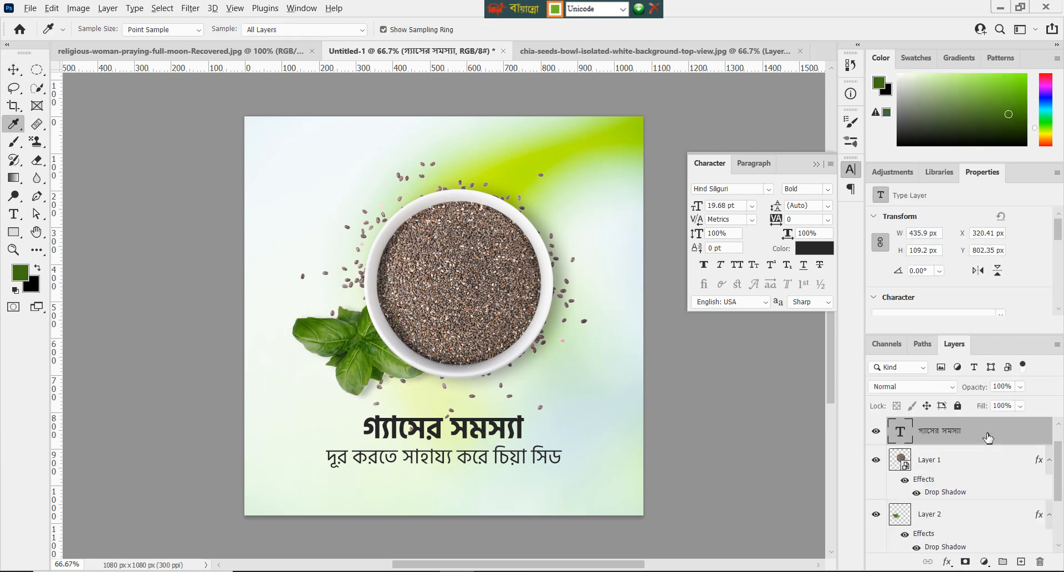
key(alt+BackSpace)
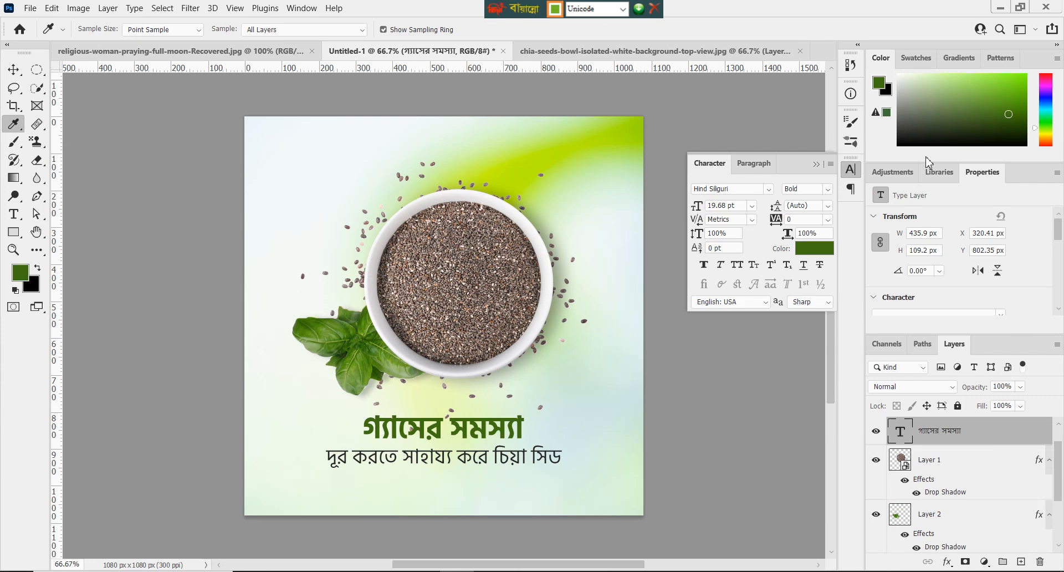
click(13, 69)
click(705, 429)
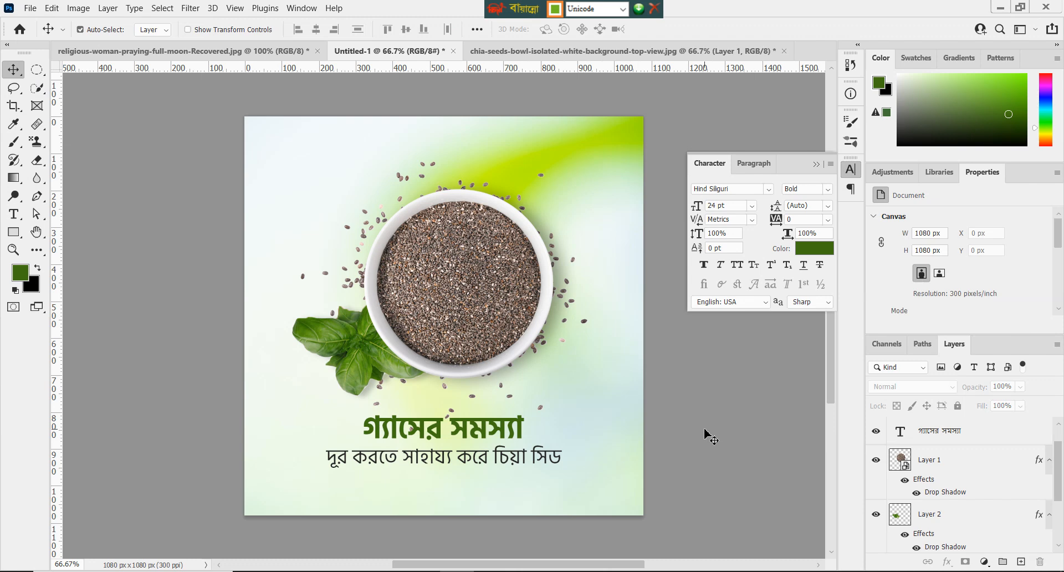